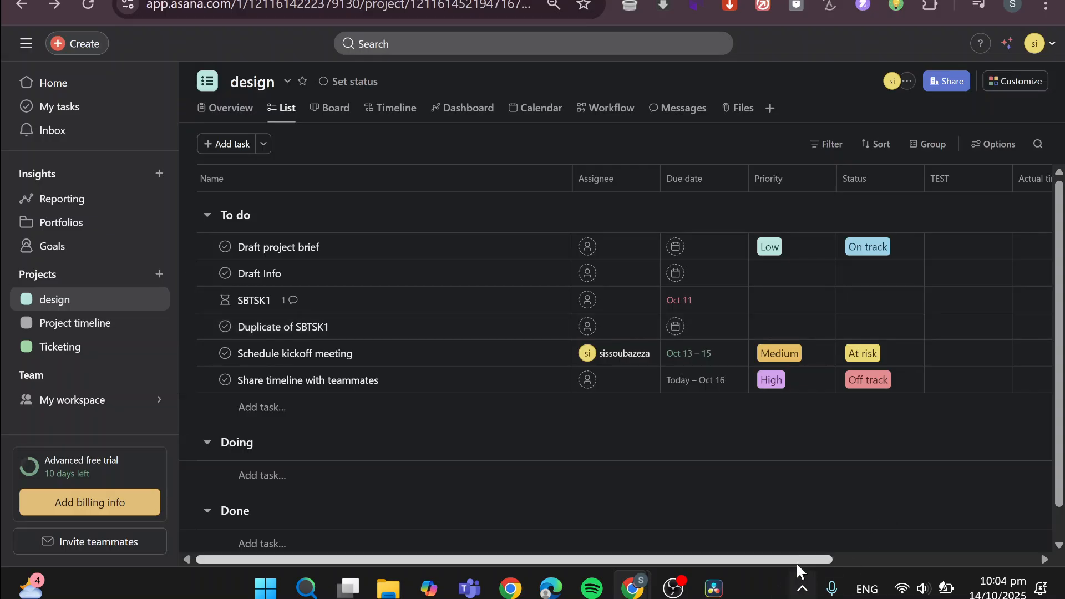
left_click_drag(797, 560, 635, 562)
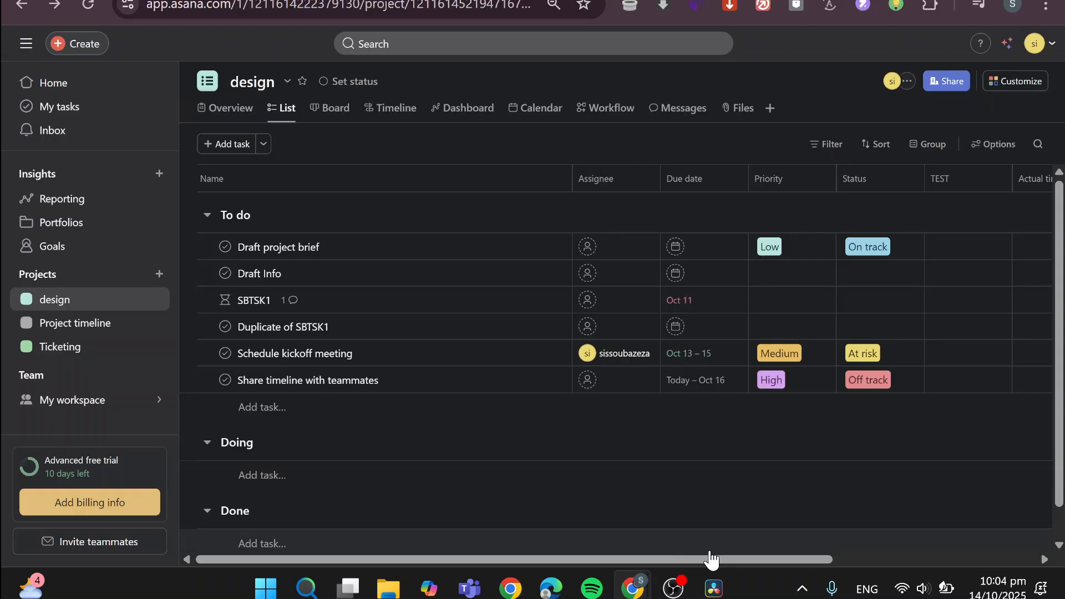
left_click(159, 274)
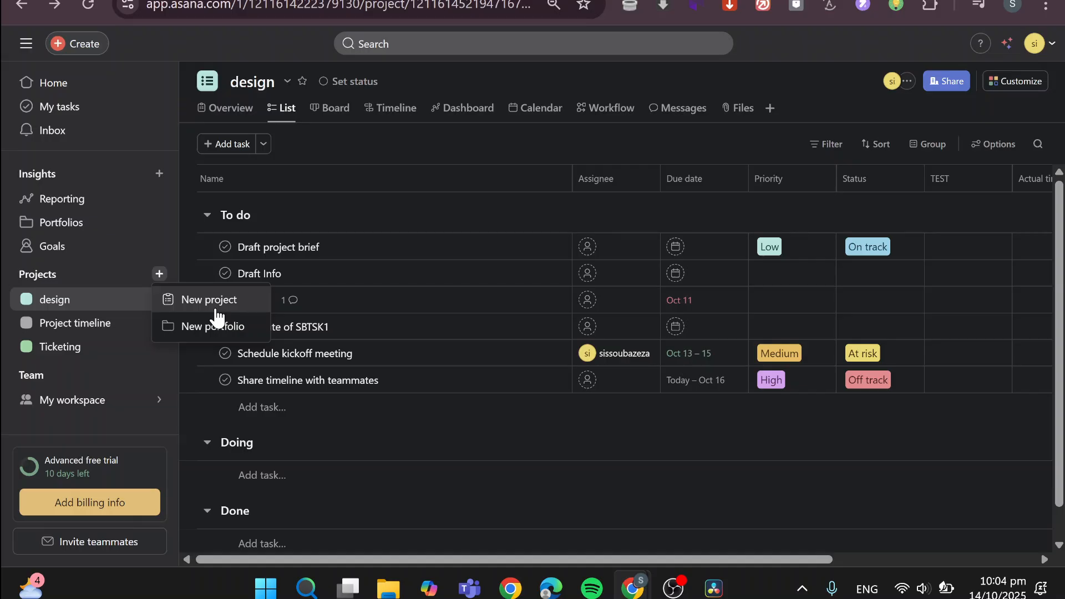
left_click(215, 307)
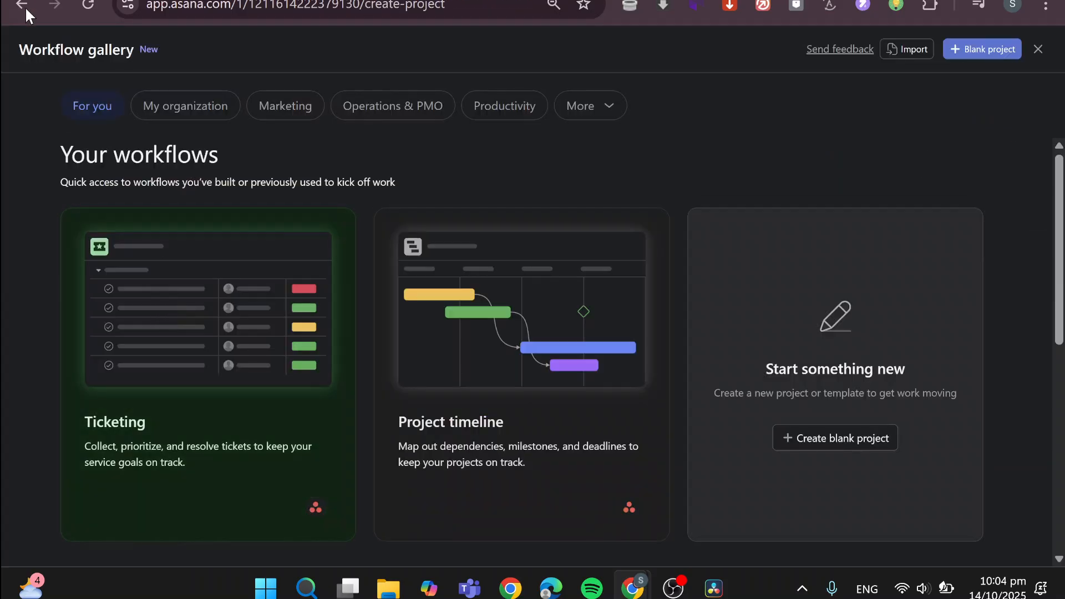
left_click(23, 5)
Start a new project and look through the recommended workflows in the gallery
left_click(159, 274)
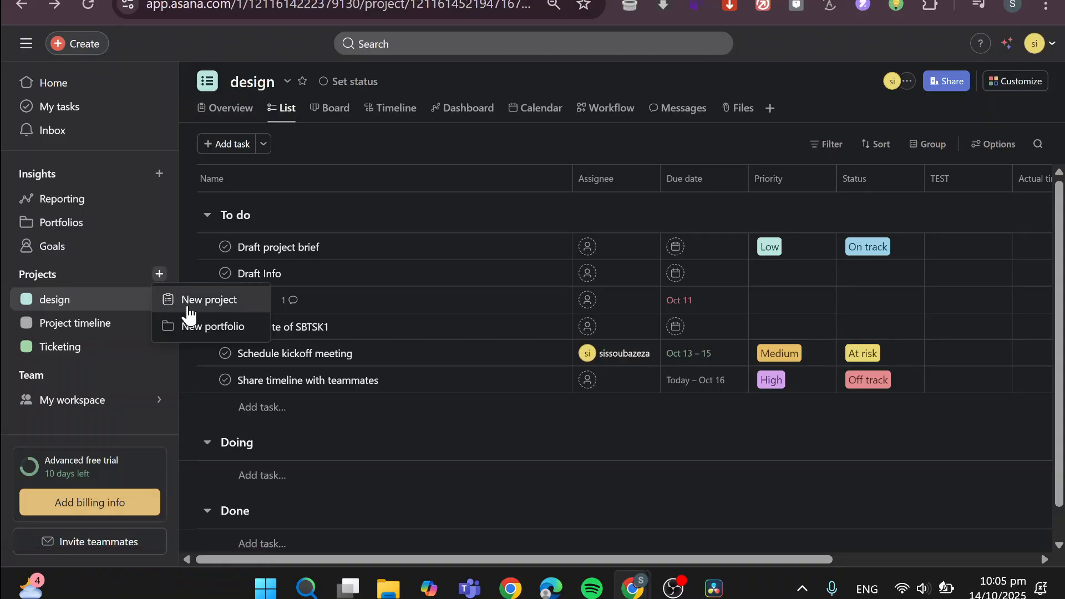
left_click(212, 301)
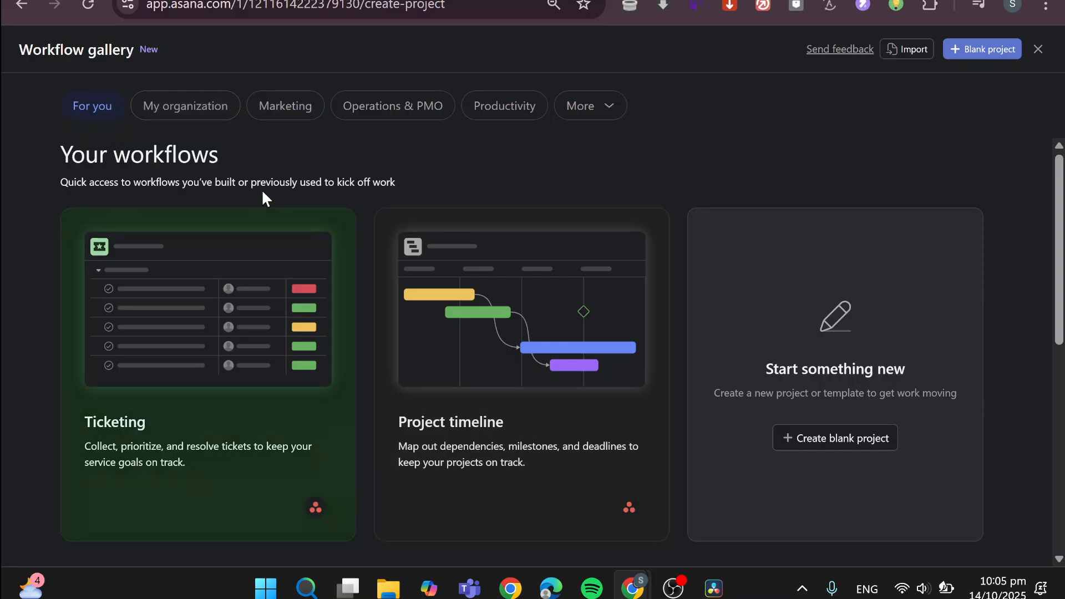
scroll(730, 225, "down", 7)
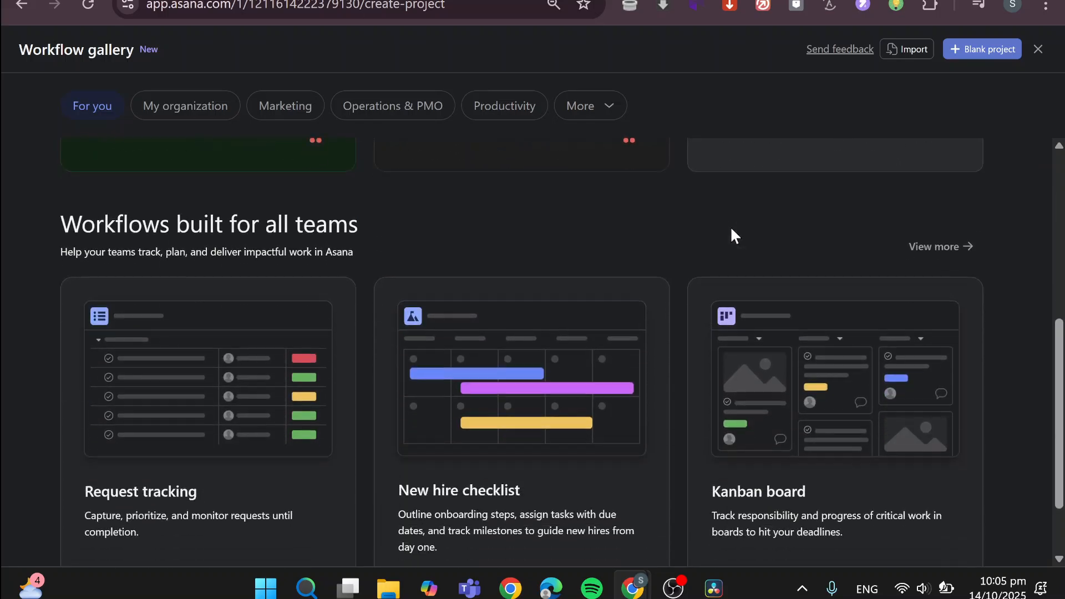
scroll(732, 236, "up", 1)
scroll(735, 233, "up", 6)
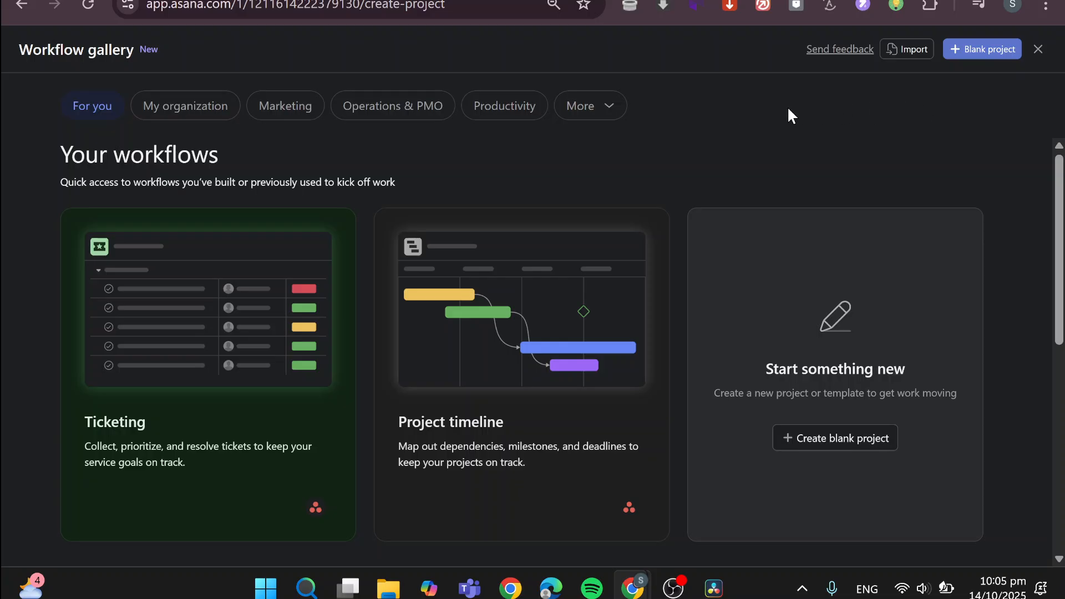
Browse the gallery's workflow templates for the Marketing, Design and IT categories
left_click(415, 112)
left_click(278, 105)
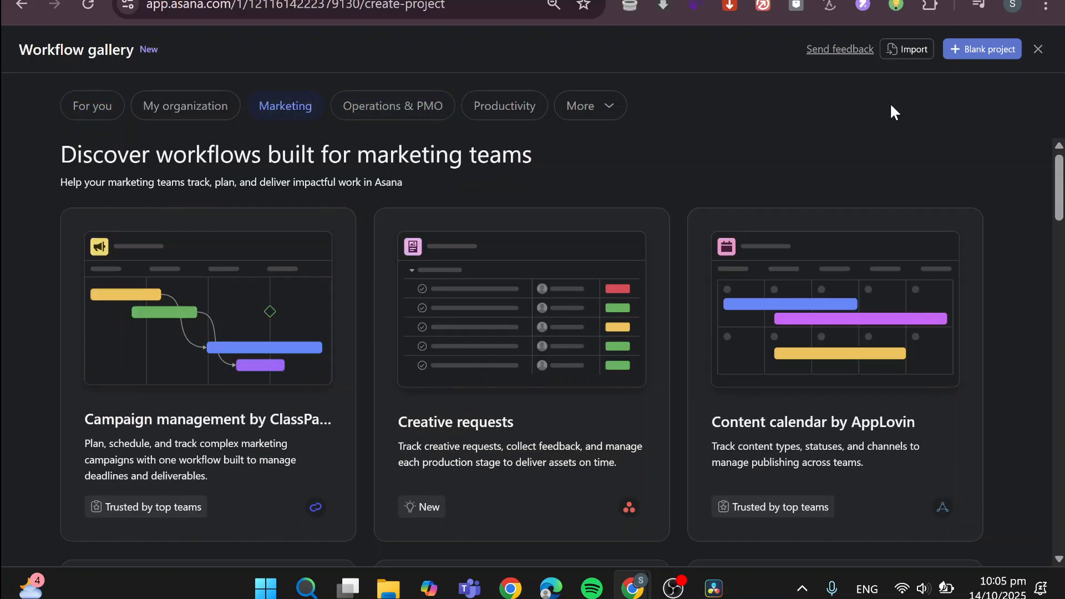
left_click(566, 107)
left_click(598, 138)
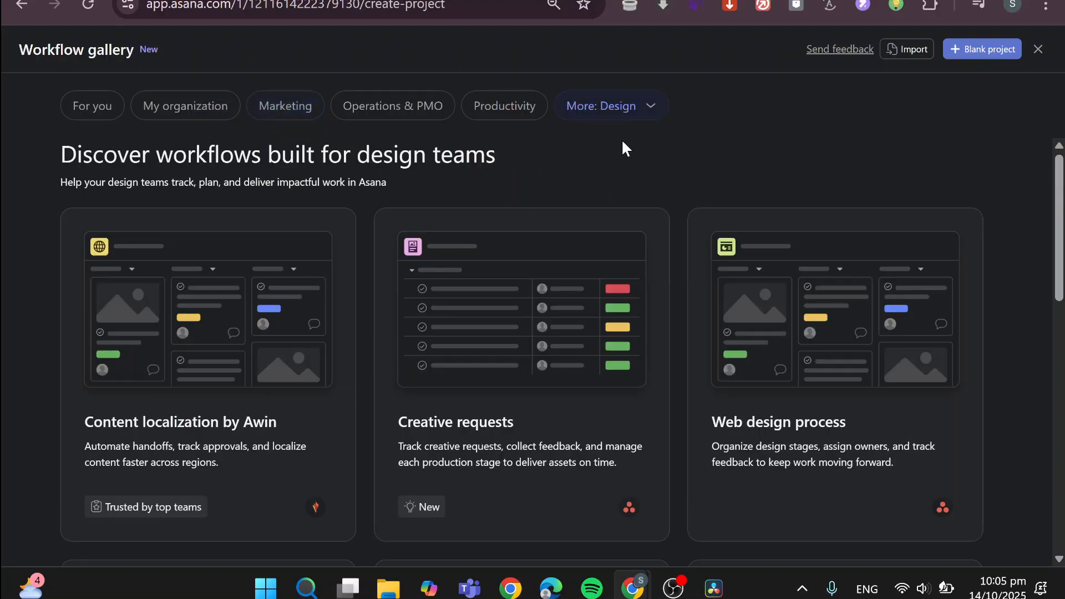
left_click(606, 118)
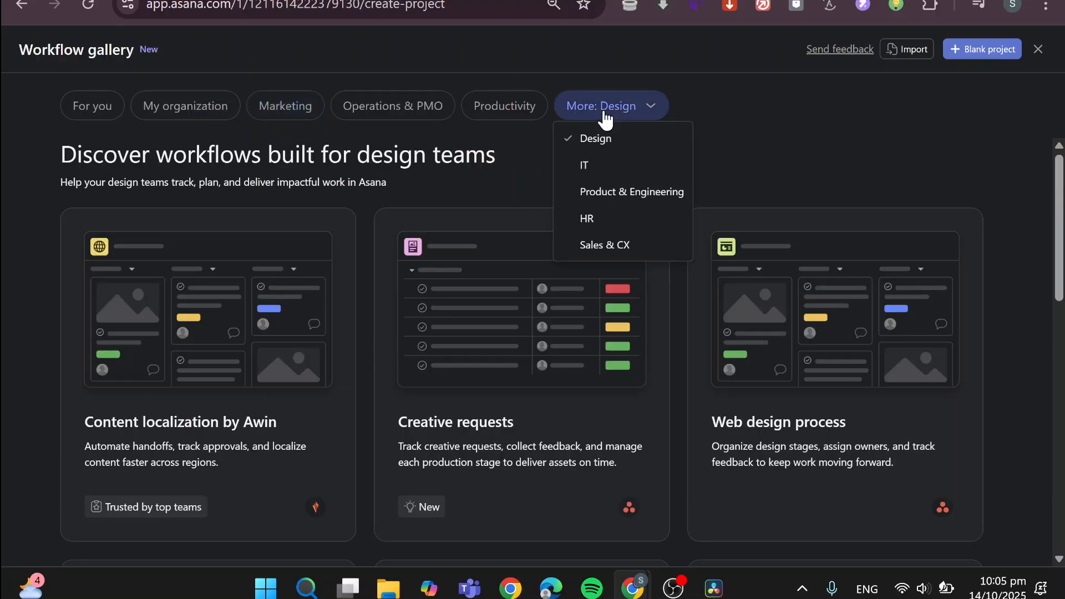
left_click(620, 161)
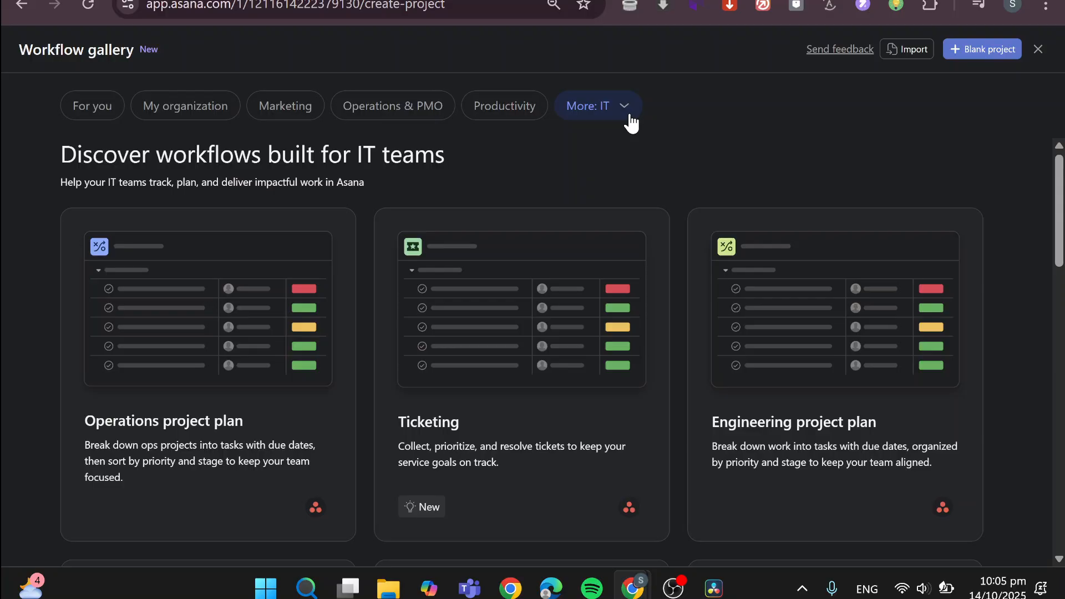
scroll(974, 148, "down", 8)
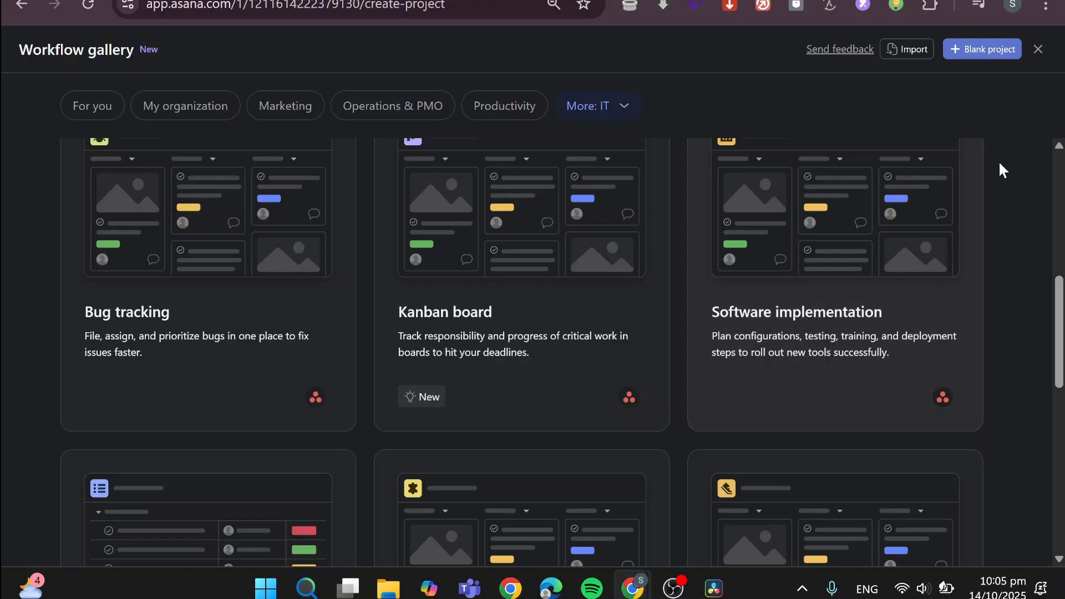
scroll(1024, 193, "down", 7)
scroll(1025, 207, "down", 5)
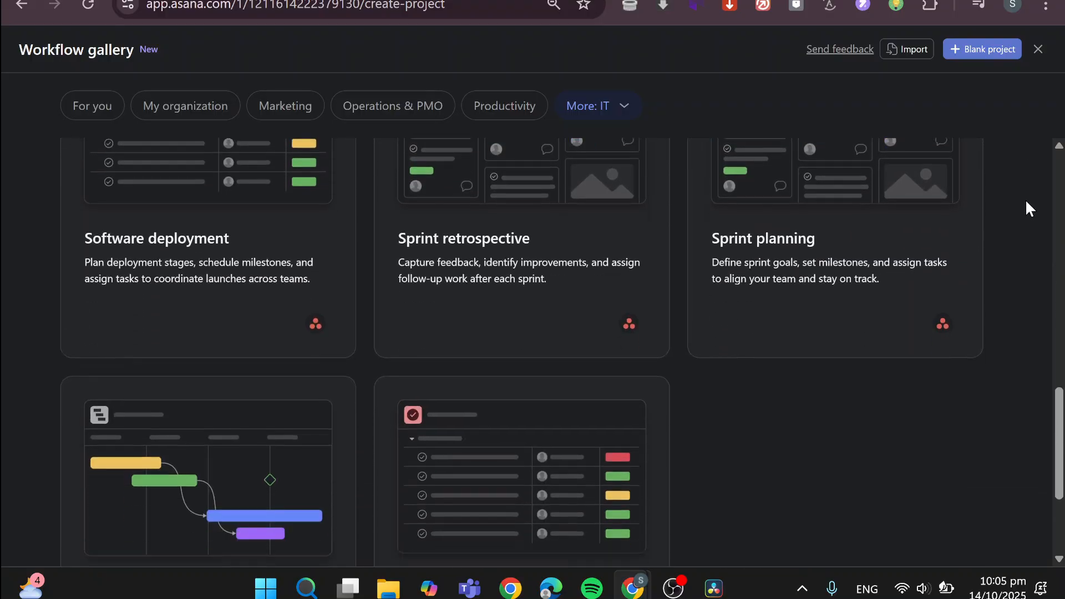
scroll(960, 253, "up", 13)
scroll(960, 253, "up", 2)
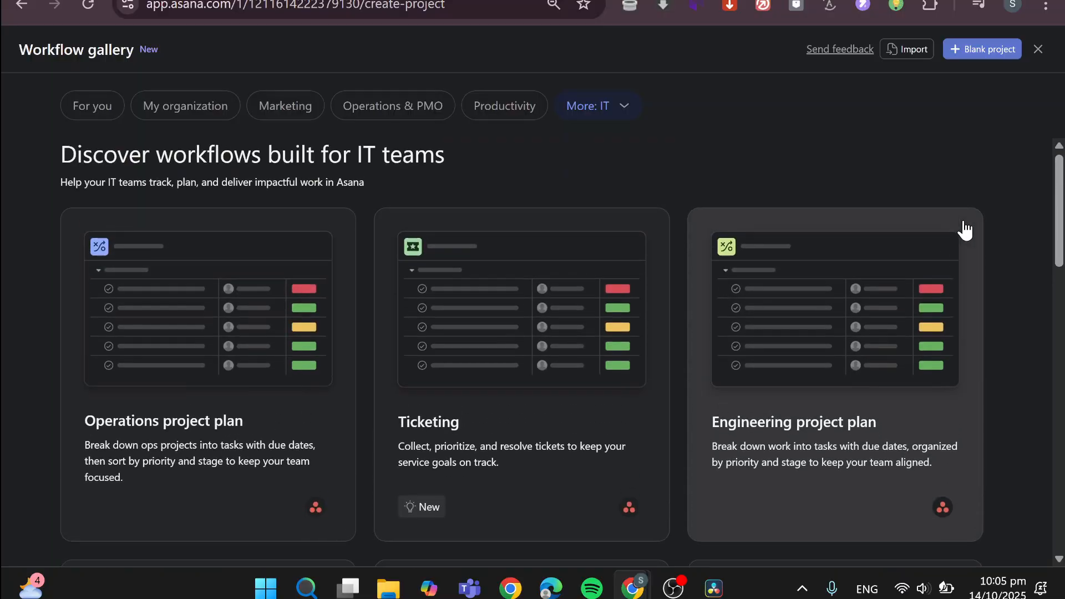
Start a blank project named Budgeting, keeping its privacy set to My workspace
left_click(993, 51)
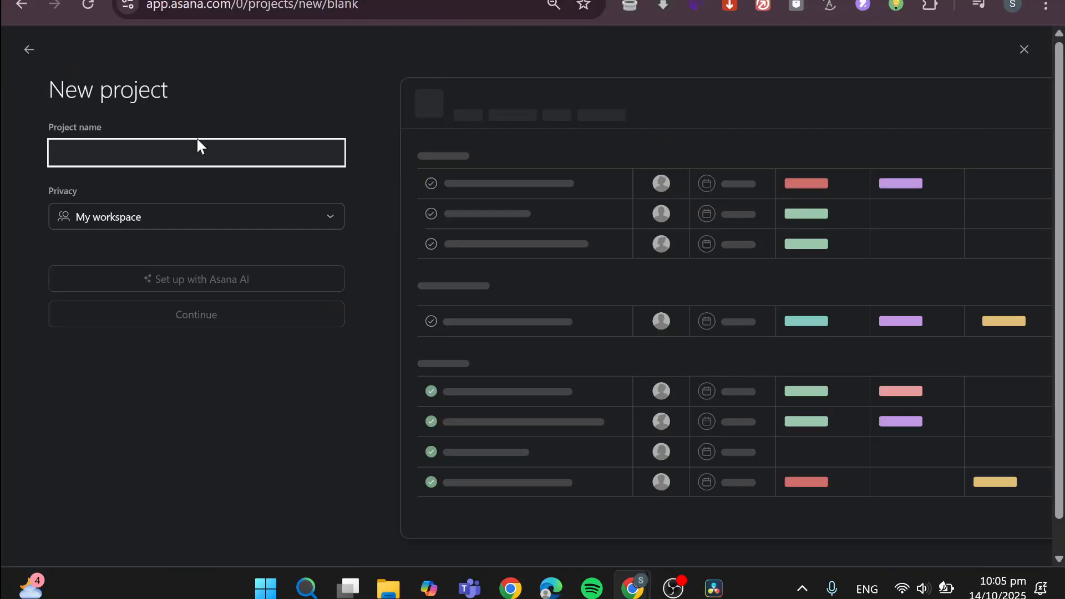
type("Bu")
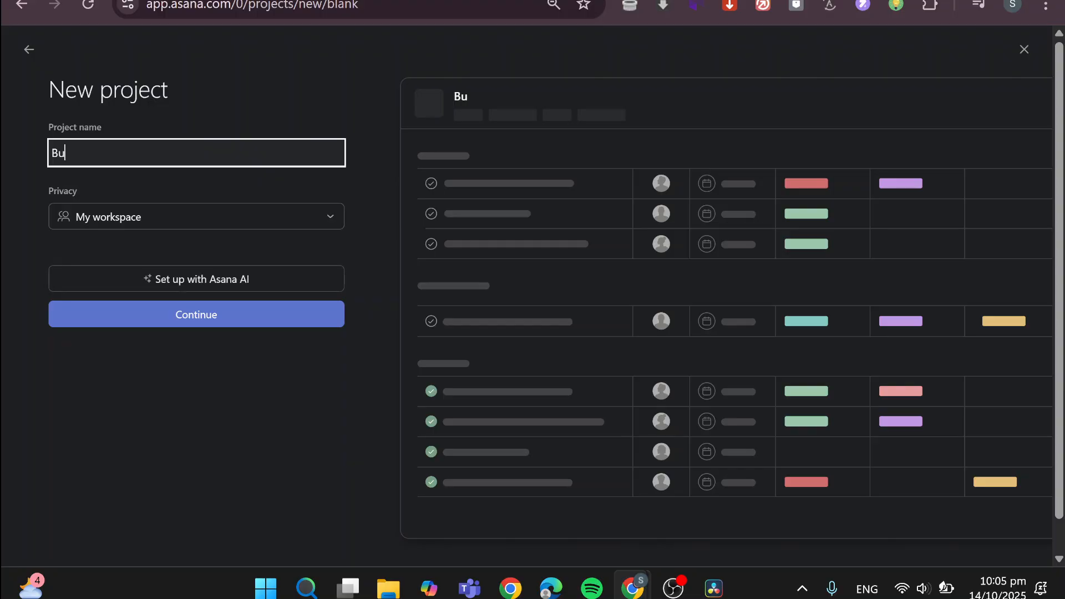
type("dgetinmg")
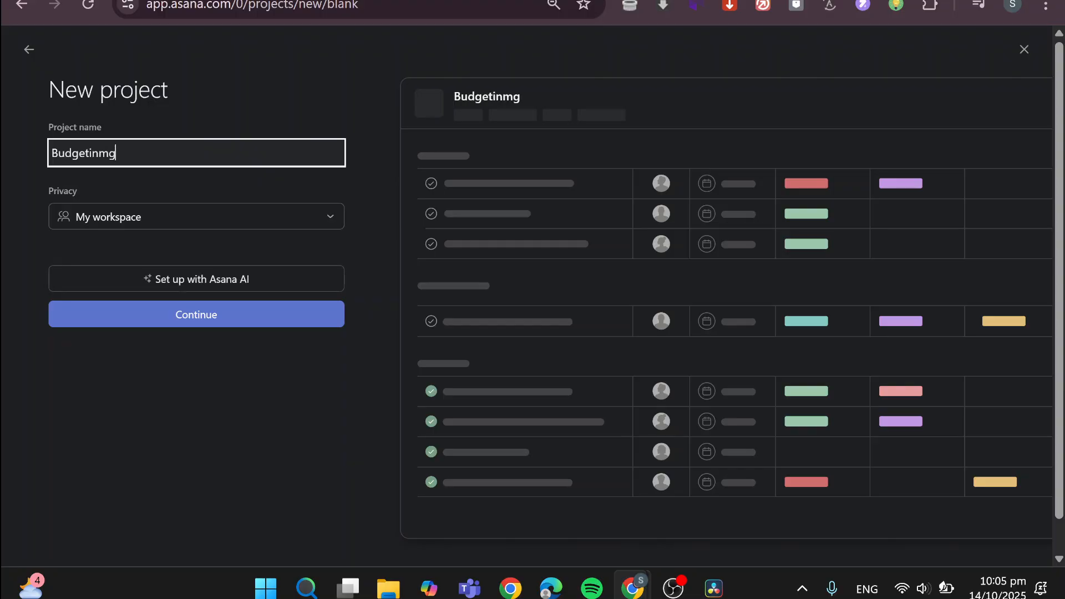
key("BackSpace")
key("BackSpace")
type("g")
left_click(201, 225)
left_click(201, 226)
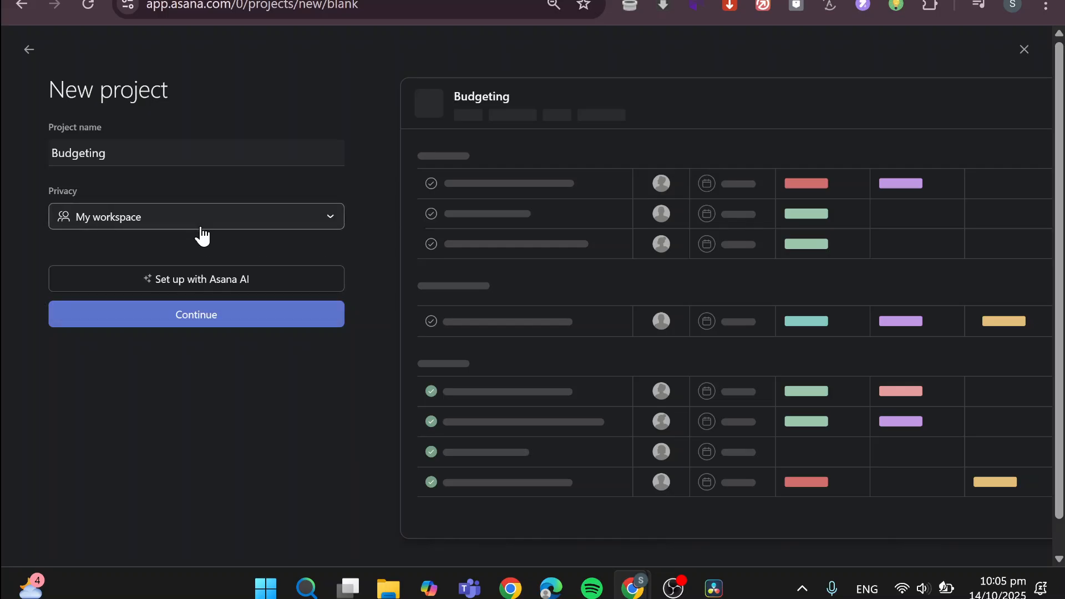
Add the Note view to the recommended project views and create the Budgeting project
left_click(203, 318)
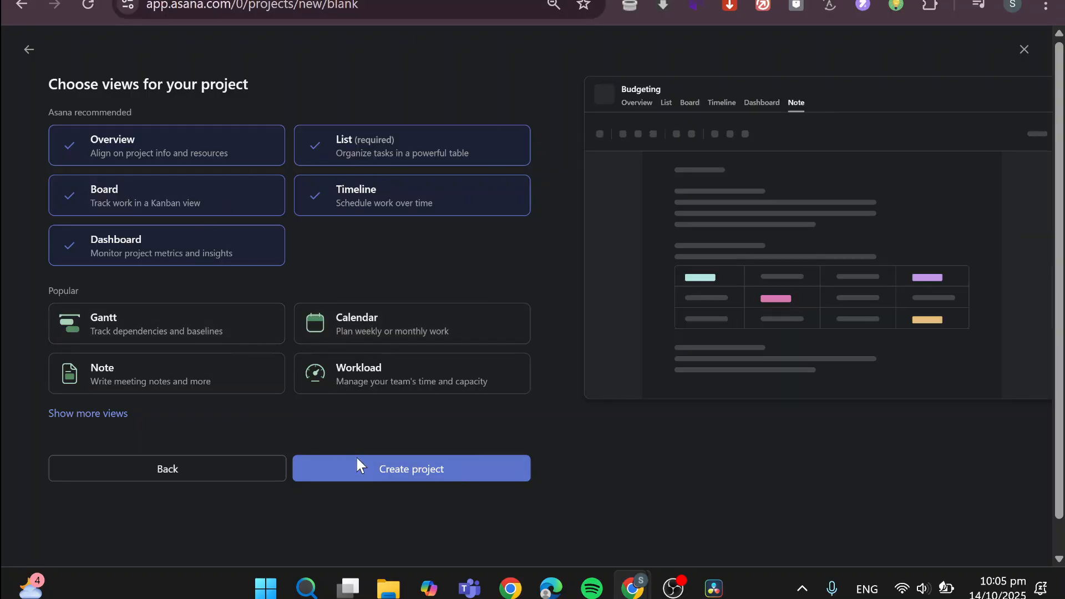
left_click(225, 393)
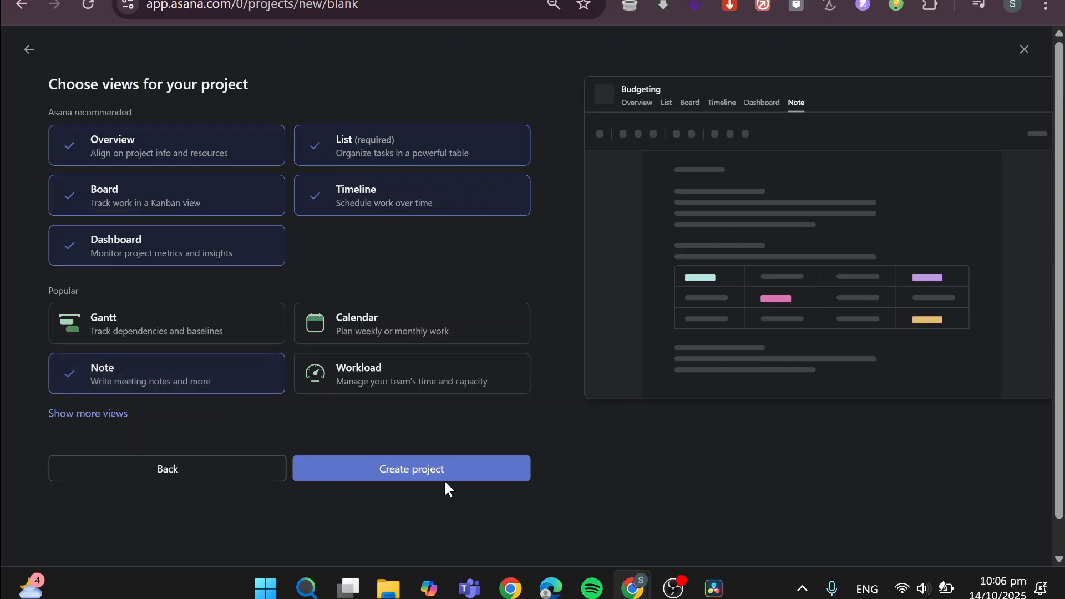
left_click(459, 471)
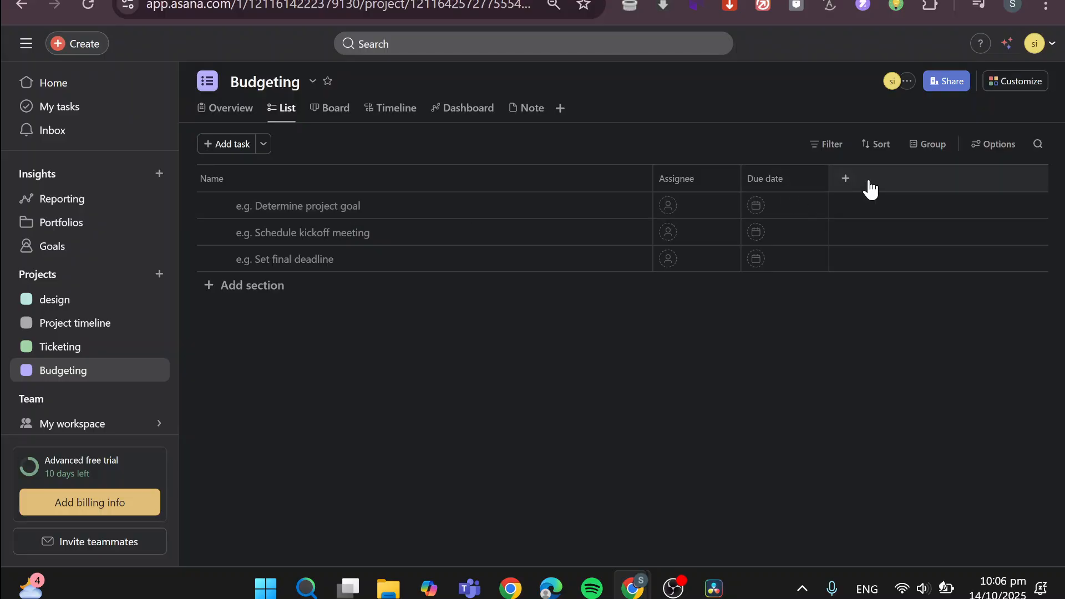
Add a Number field titled Spending to the Budgeting project's task list
left_click(845, 178)
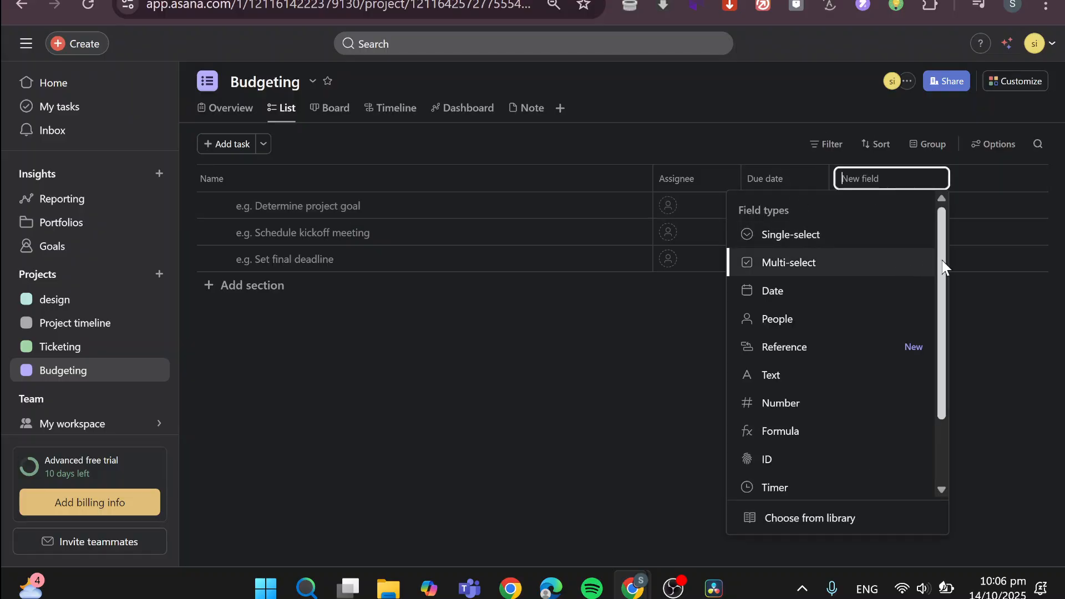
left_click_drag(941, 252, 941, 304)
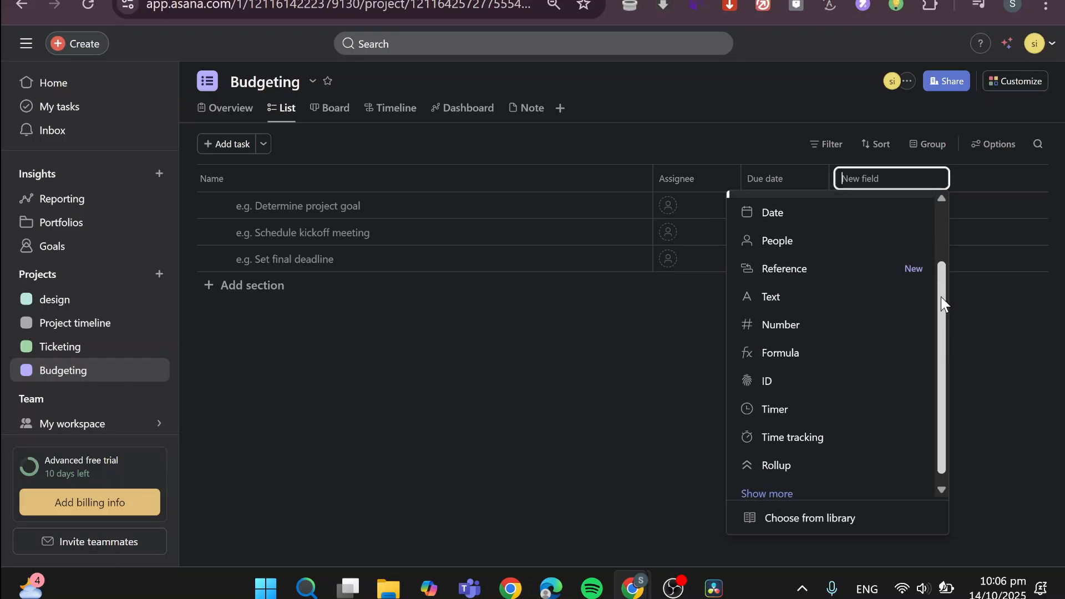
left_click(817, 332)
left_click(484, 212)
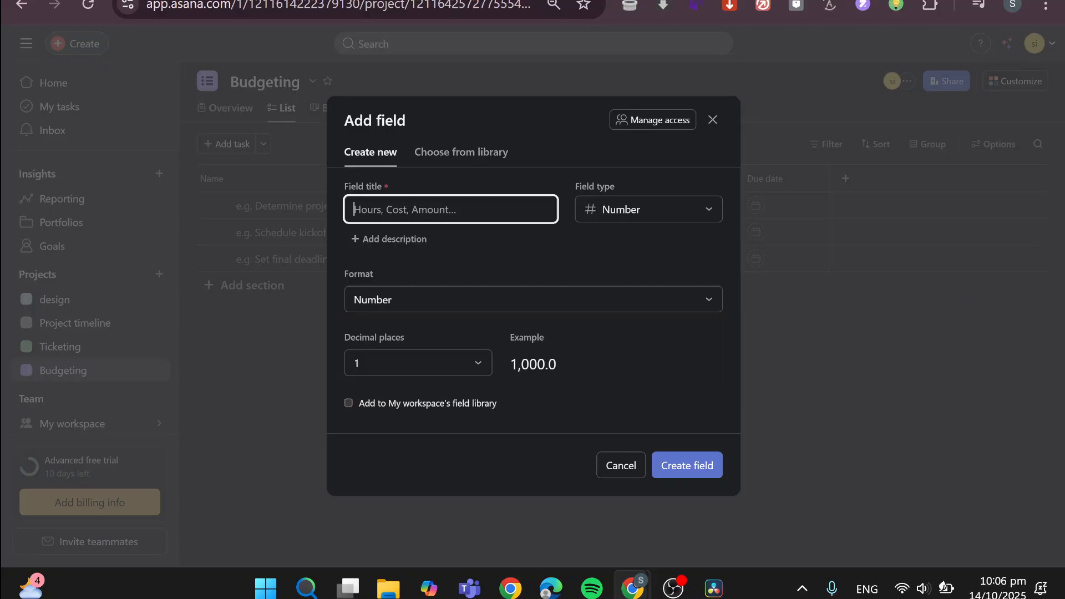
type("Spending")
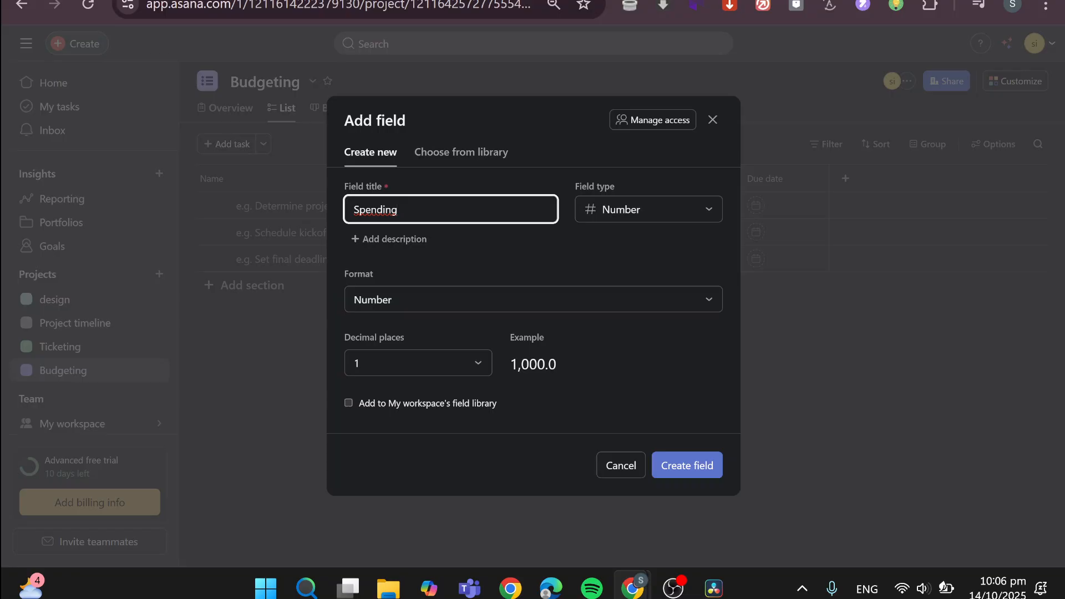
left_click(717, 475)
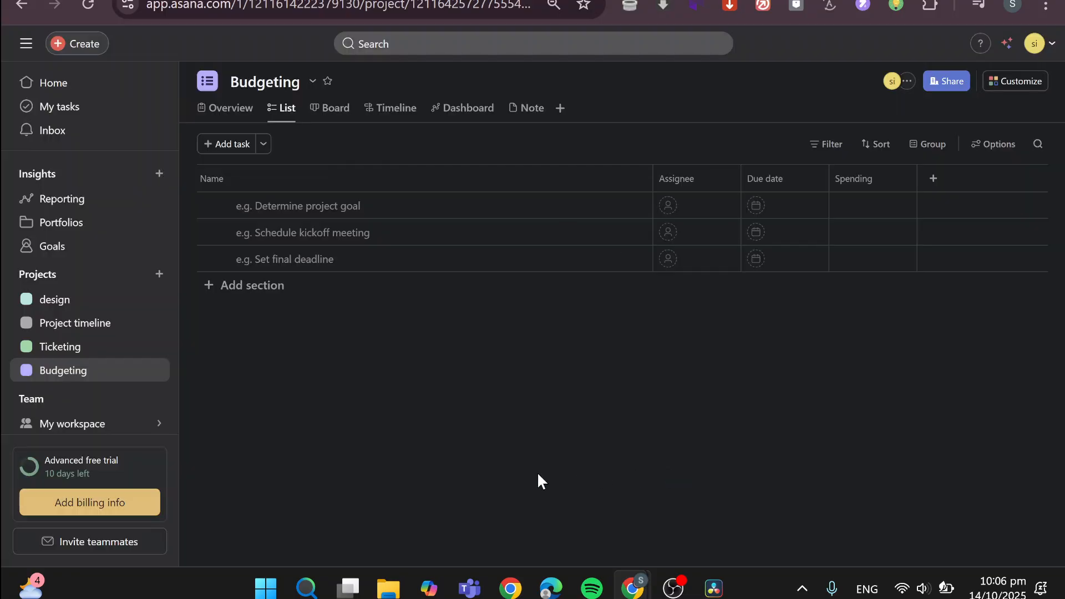
Add a second Number field titled Ressources to the Budgeting project's task list
left_click(934, 179)
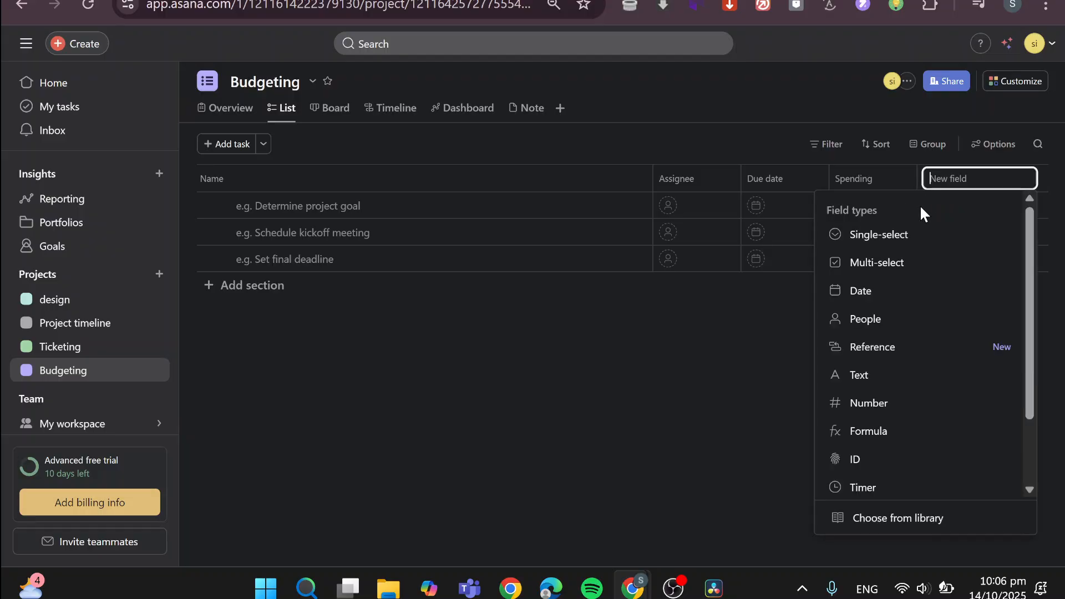
left_click(895, 403)
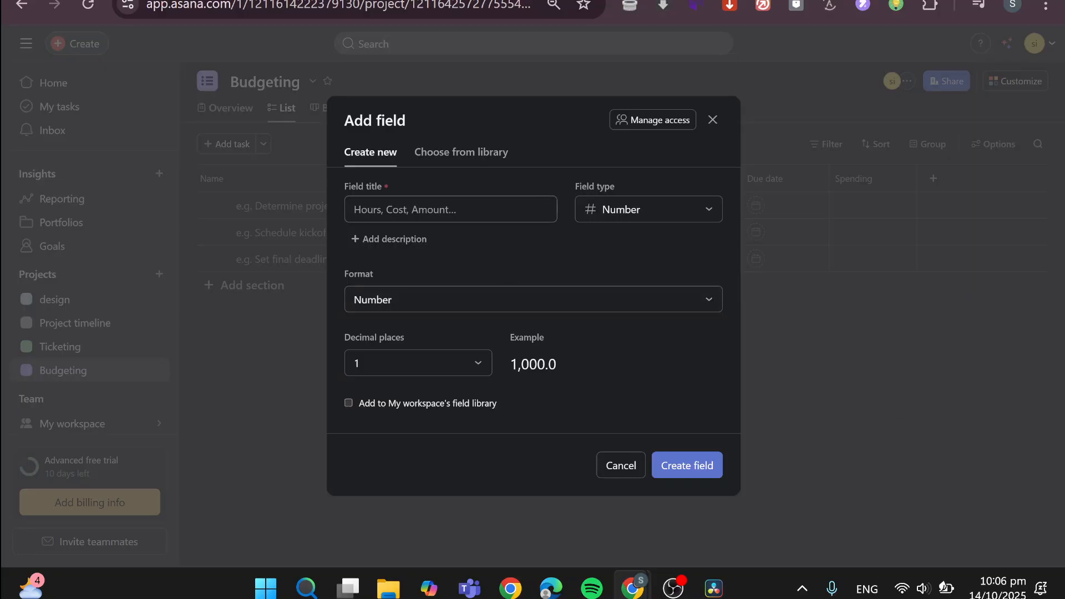
left_click(502, 210)
type("Revenu")
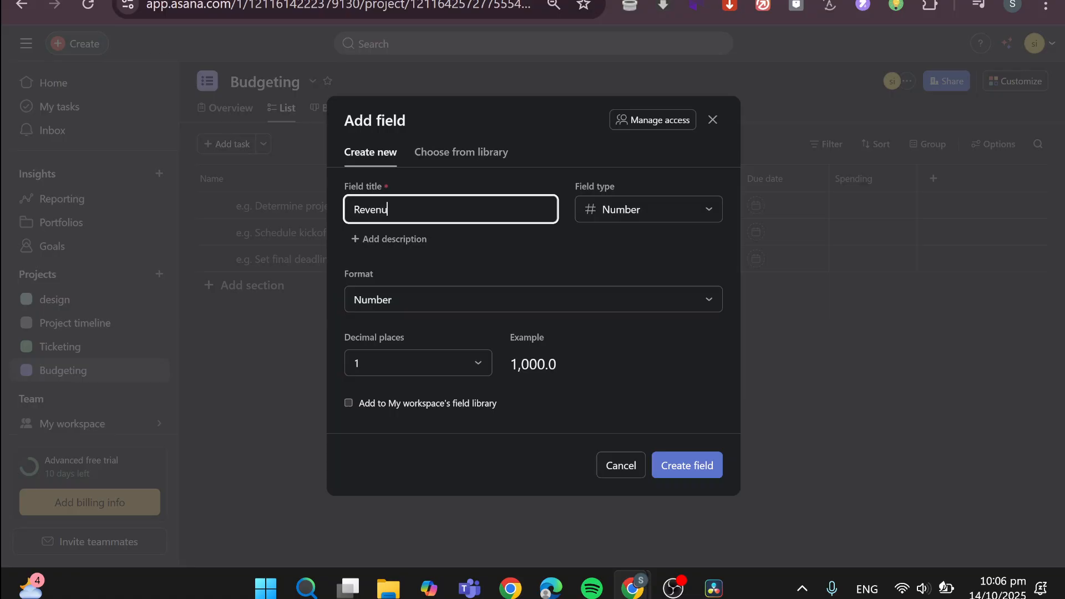
type("ese")
left_click_drag(444, 219, 286, 213)
type("Reso")
key("BackSpace")
type("sourec")
key("BackSpace")
key("BackSpace")
type("ces")
left_click(694, 465)
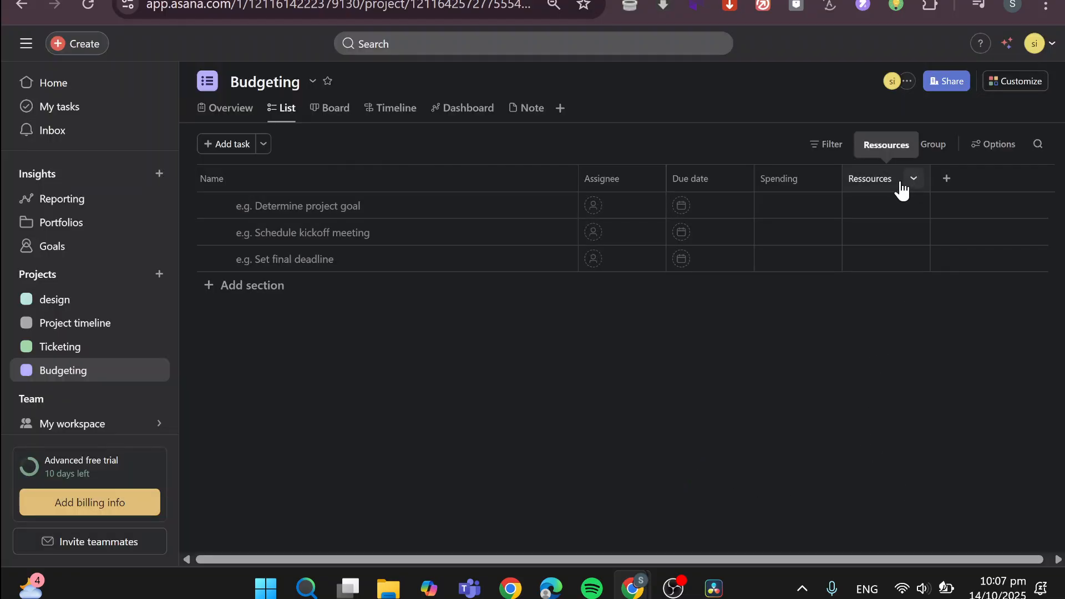
Correct the title of the Ressources field to Resources and save the change
left_click(915, 180)
left_click(950, 209)
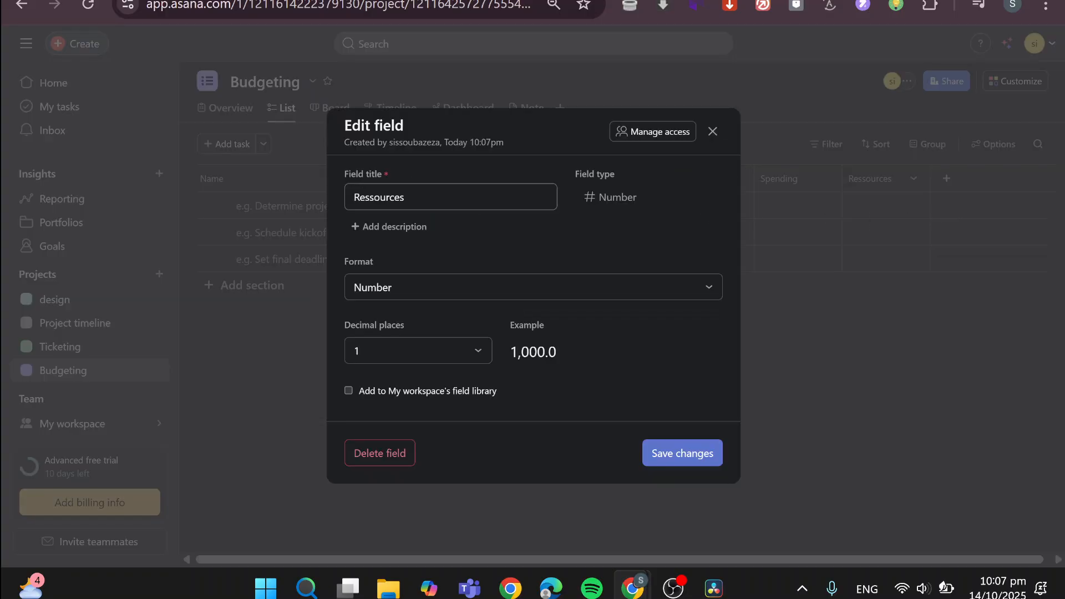
left_click(374, 197)
key("BackSpace")
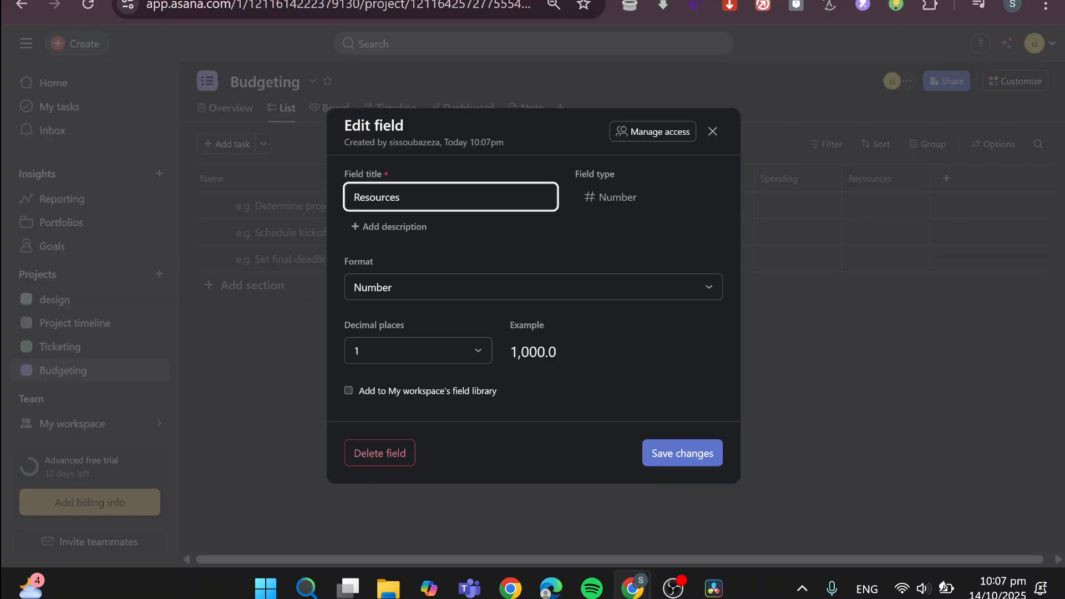
left_click(686, 454)
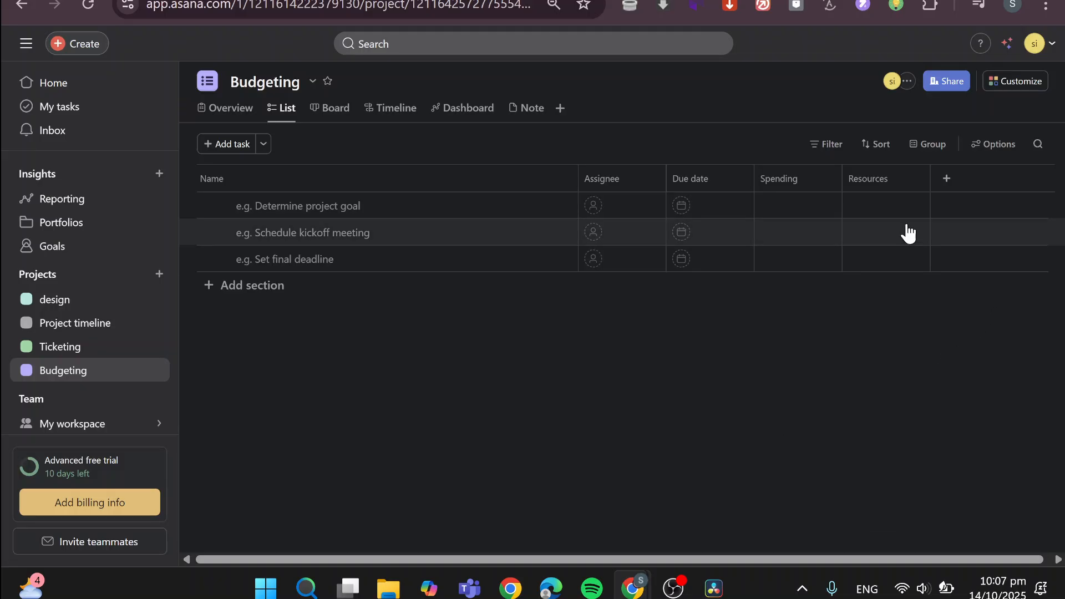
left_click(948, 180)
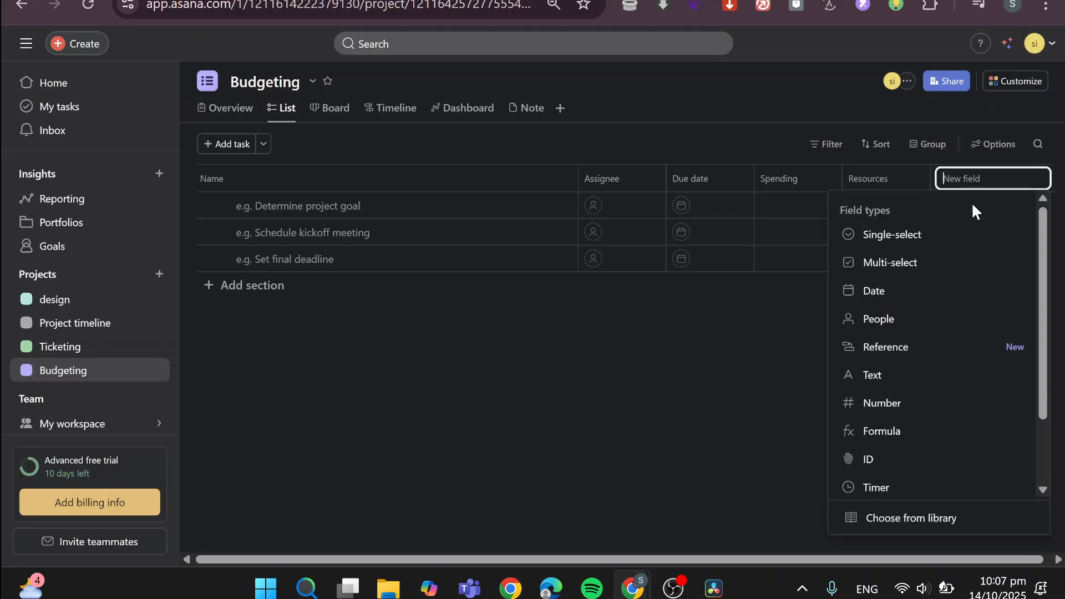
left_click(953, 422)
left_click(690, 212)
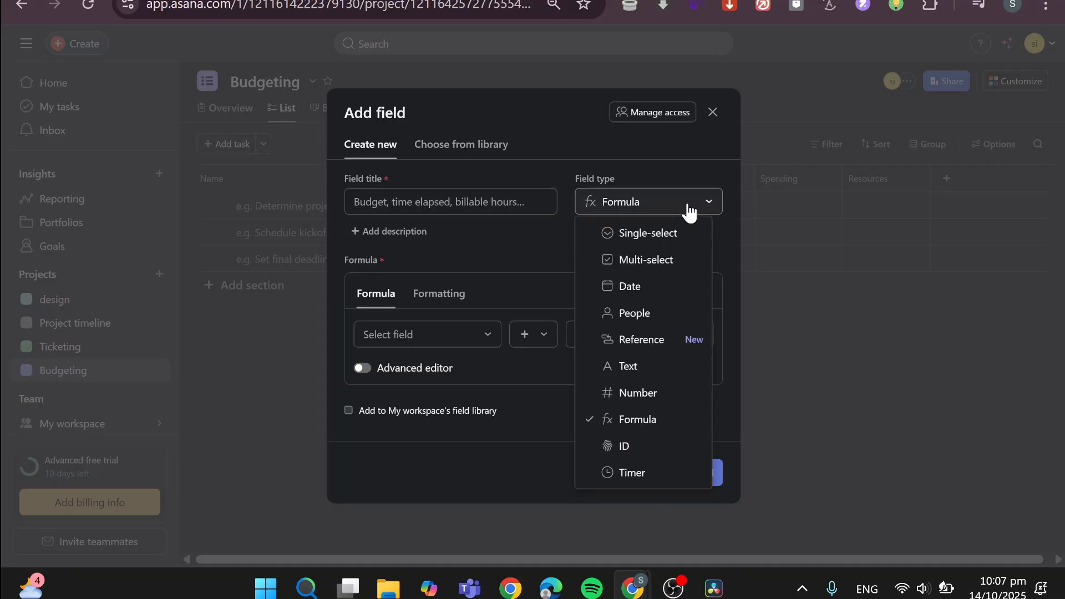
left_click(690, 210)
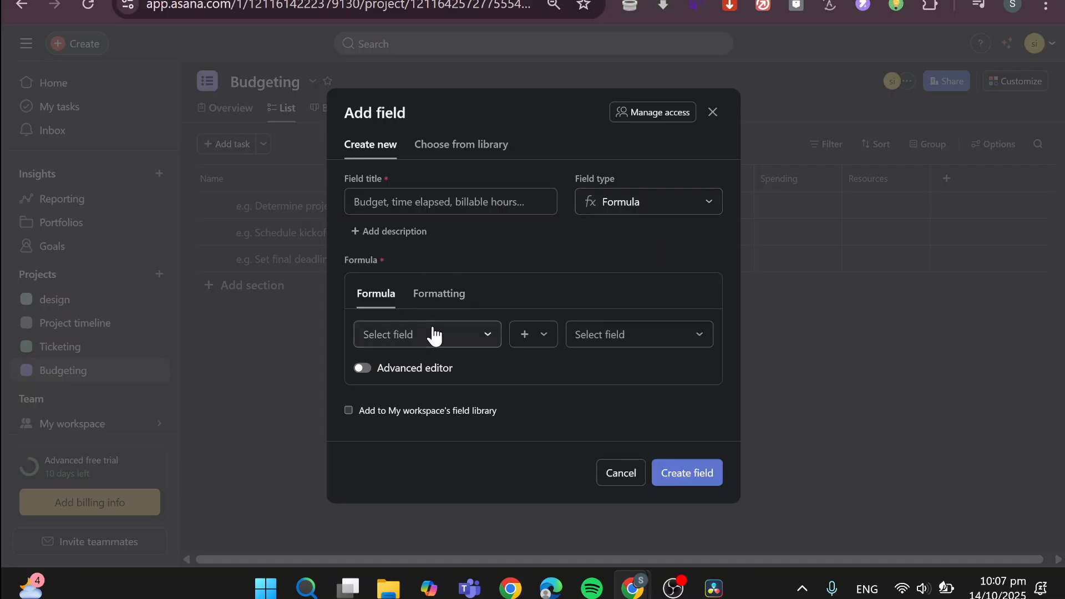
left_click(450, 333)
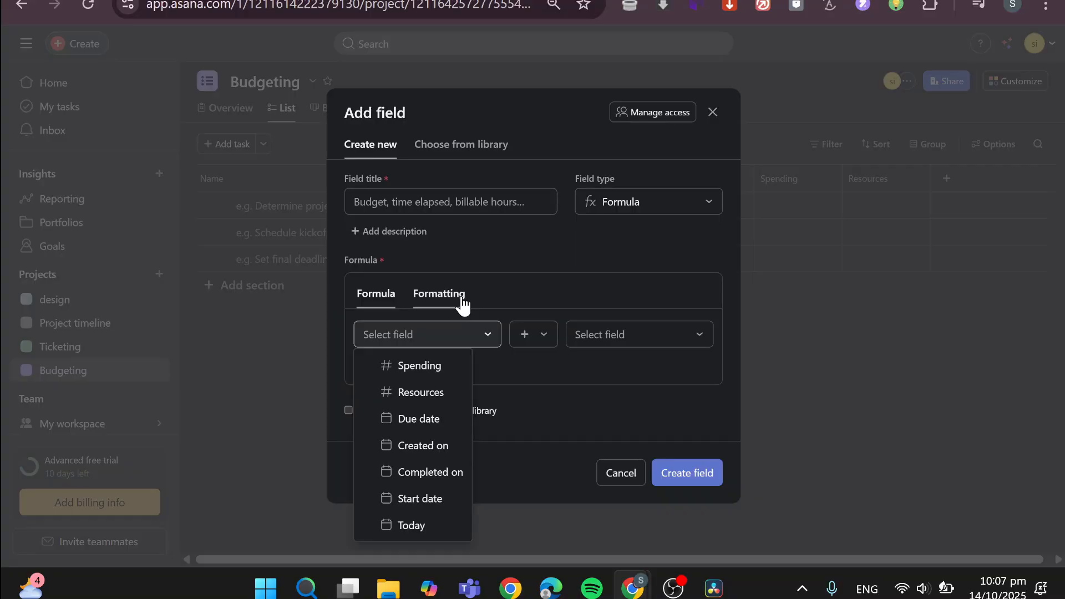
left_click(442, 369)
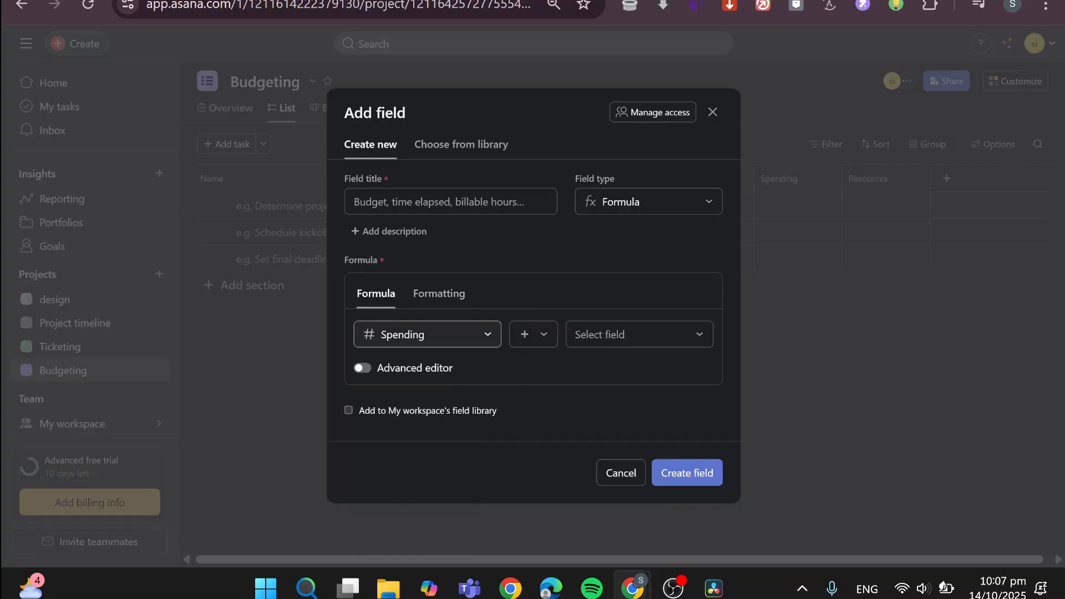
left_click(551, 346)
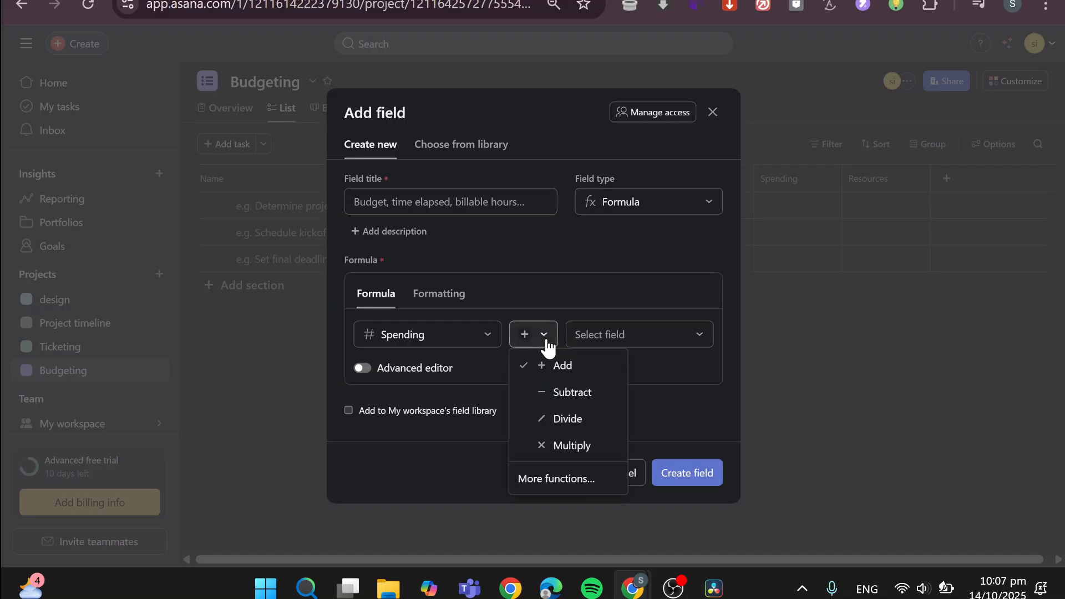
left_click(467, 349)
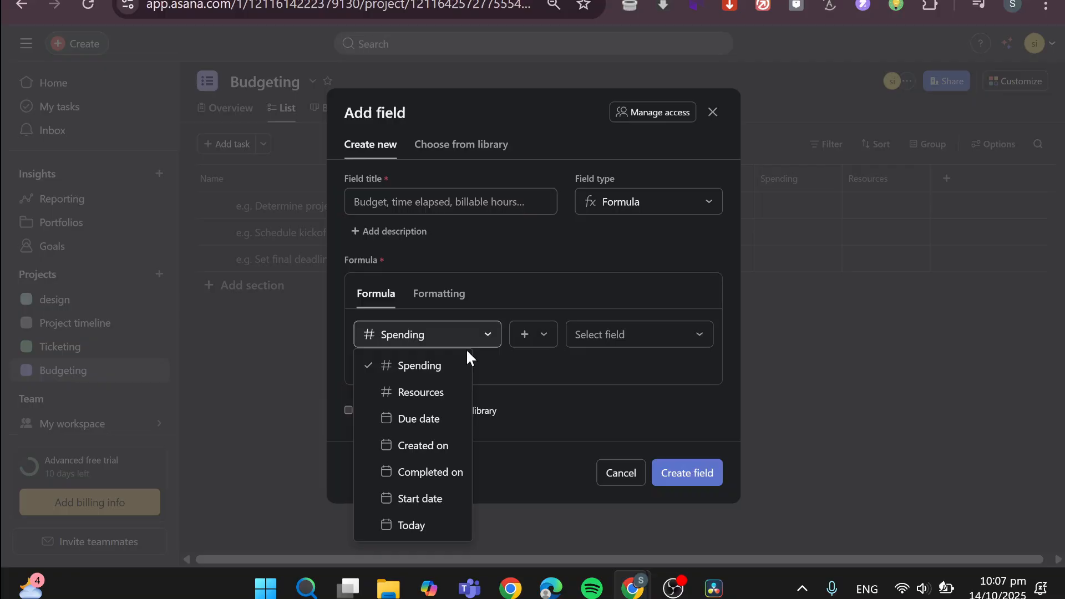
left_click(449, 393)
left_click(542, 344)
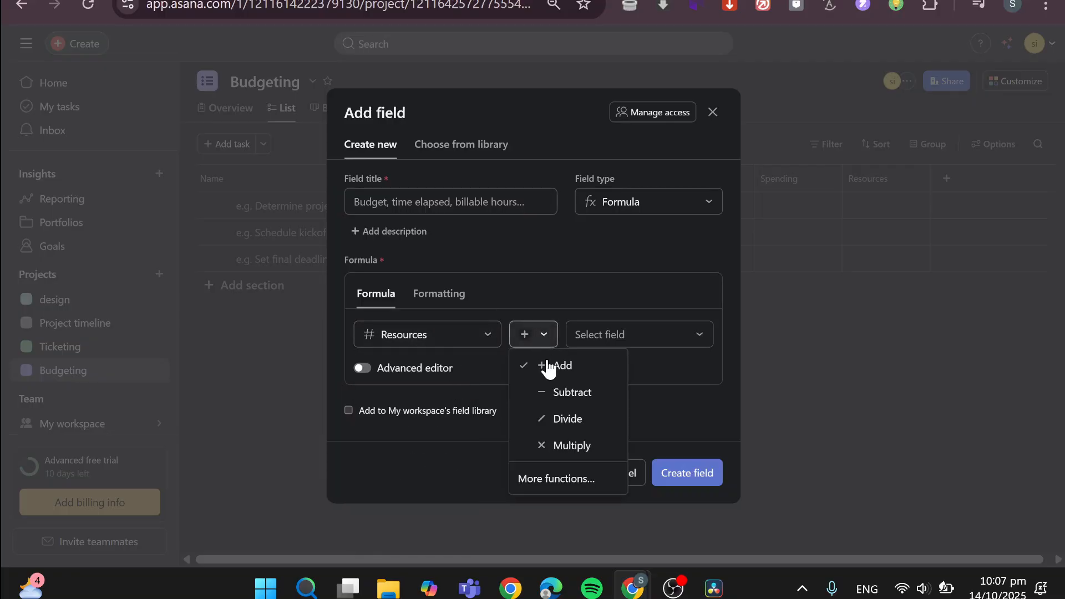
left_click(566, 395)
left_click(635, 336)
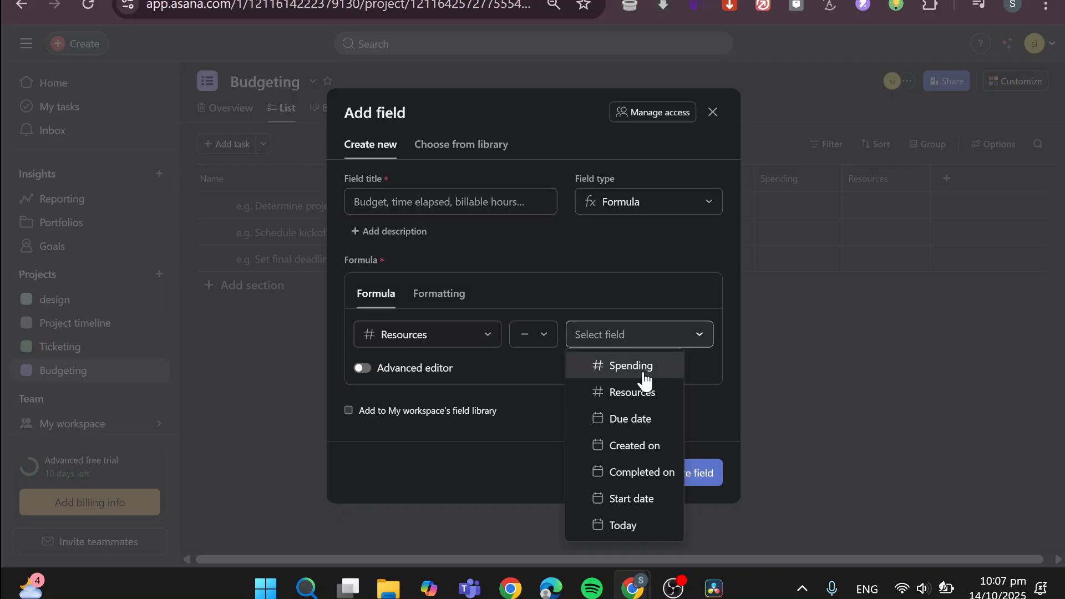
left_click(713, 112)
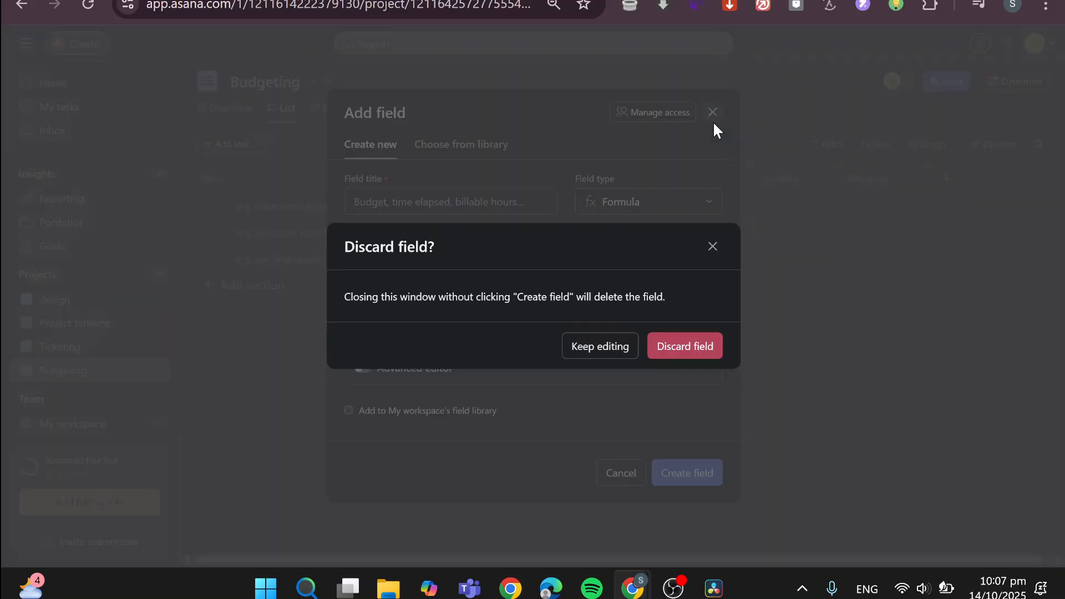
left_click(676, 338)
Add a Number field titled Budget to the task list and move its column directly before Spending
left_click(946, 179)
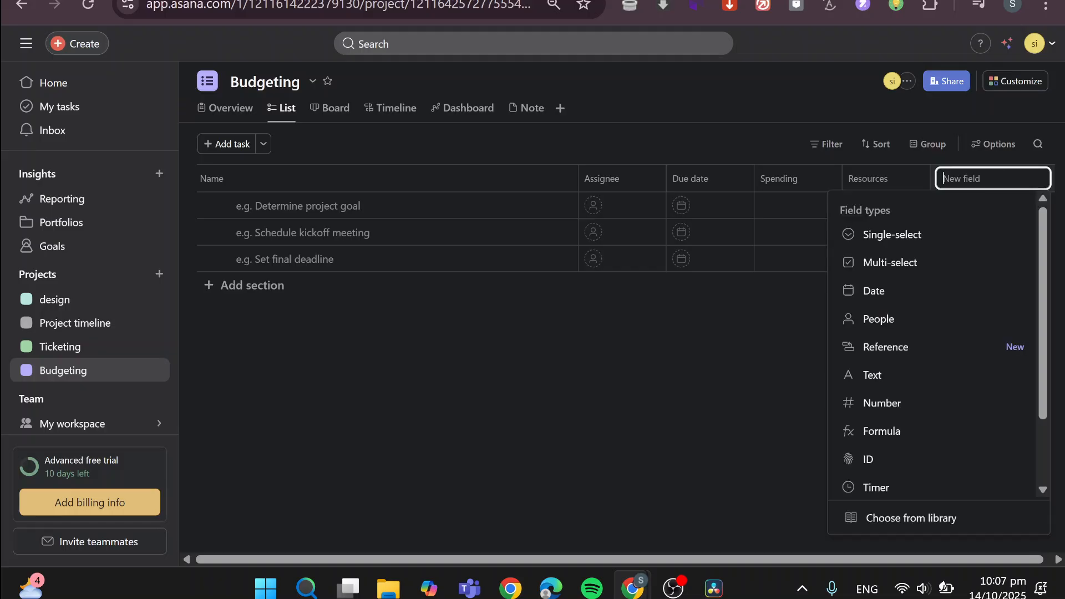
left_click(917, 409)
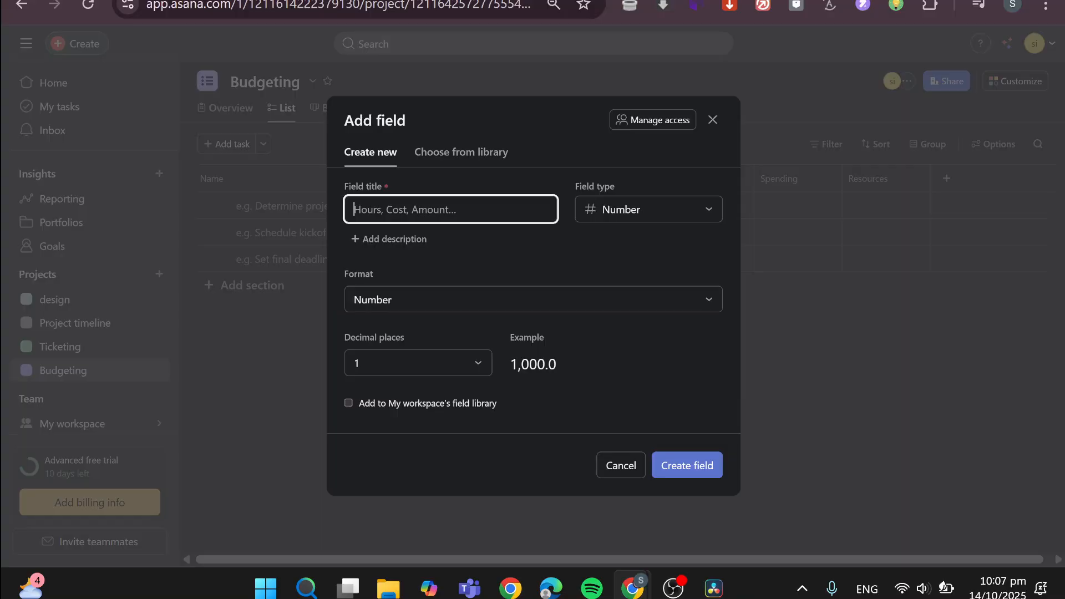
type("Budget")
left_click(676, 466)
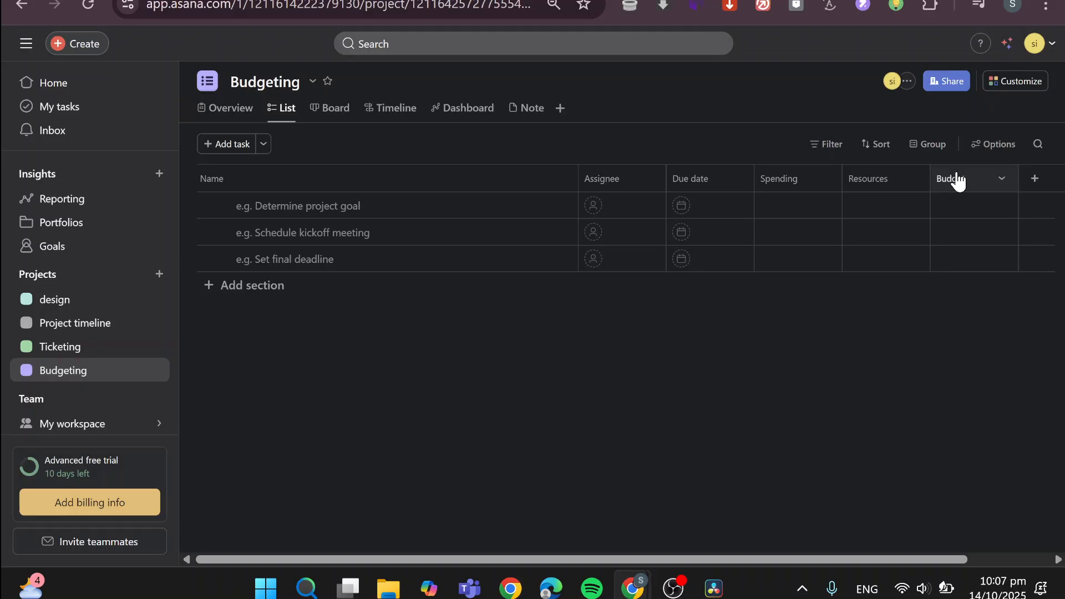
left_click_drag(928, 178, 763, 183)
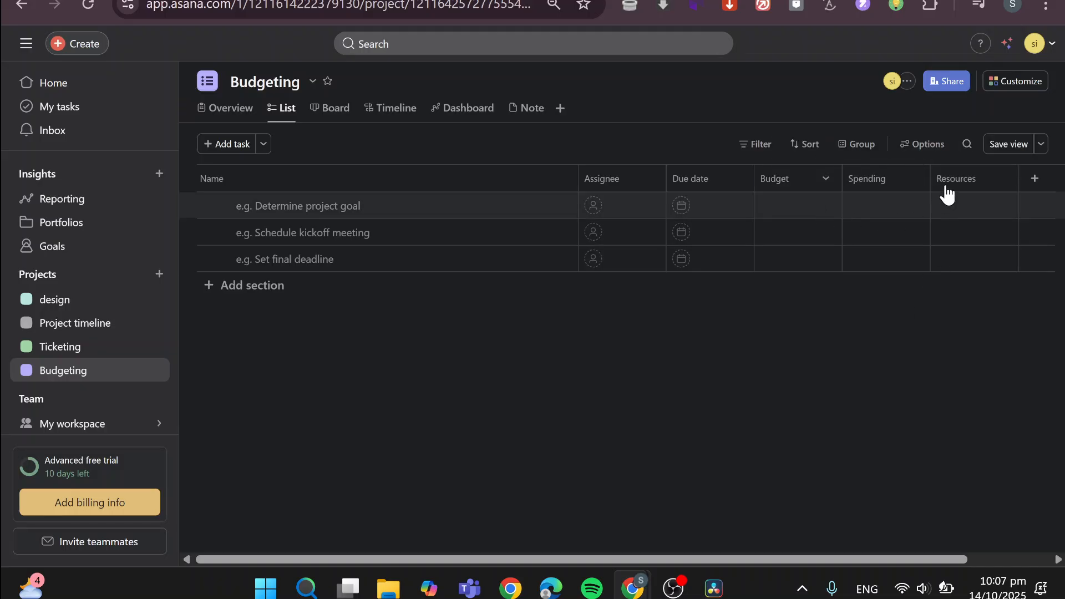
Rename the Resources field to Gains and save the change
left_click(966, 189)
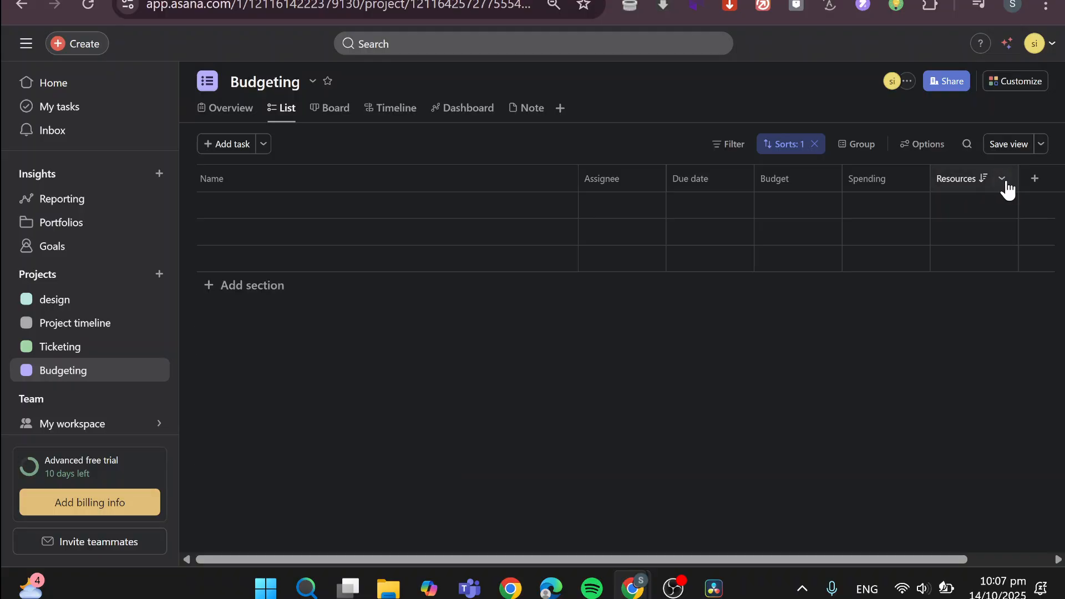
left_click(1002, 178)
left_click(972, 207)
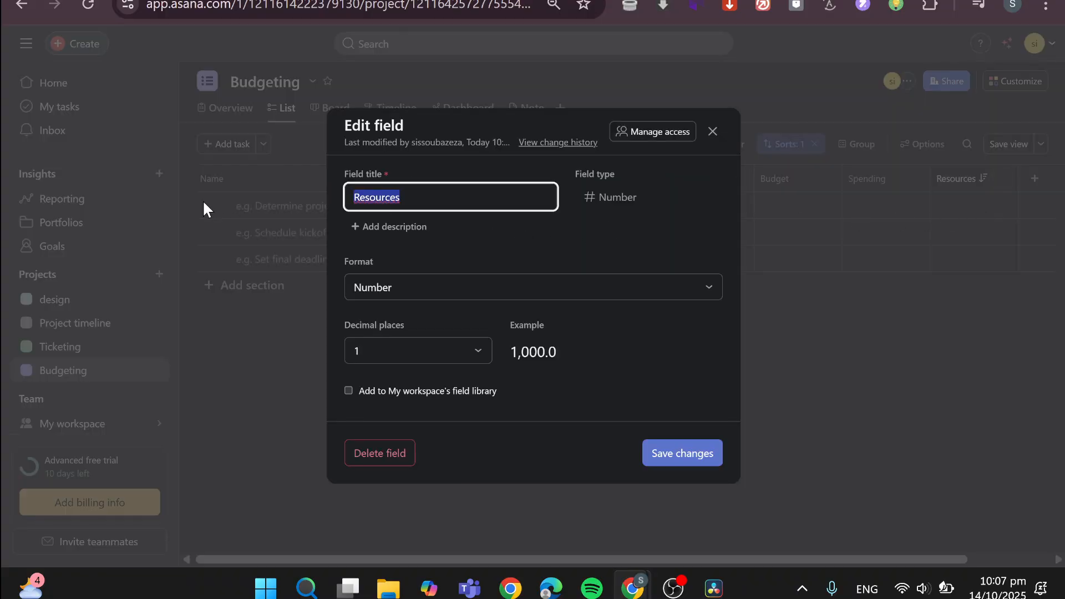
type("Gai")
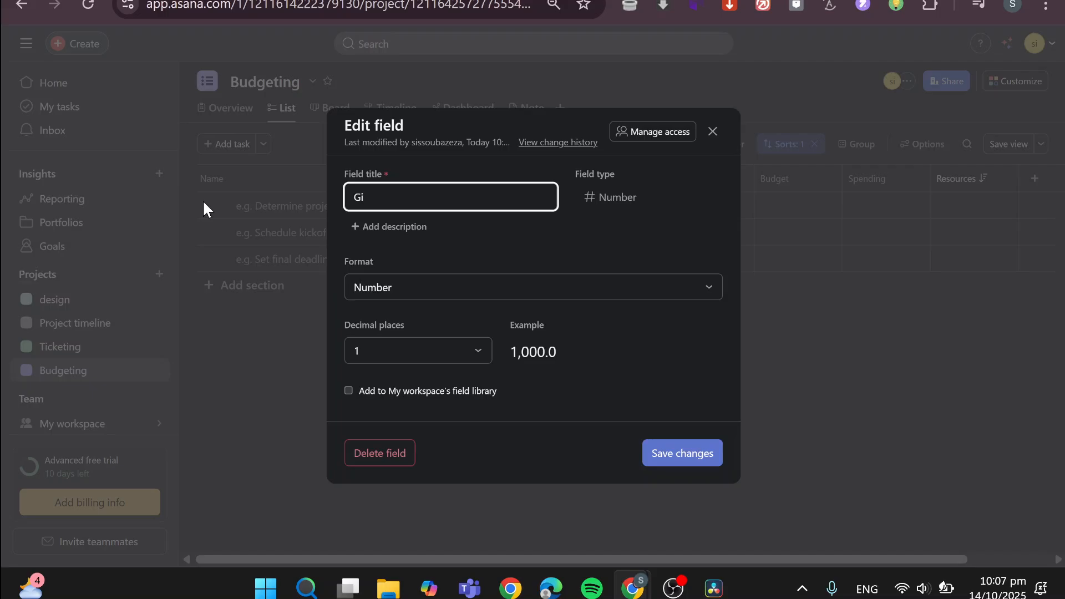
type("ns")
left_click(695, 464)
Add a Formula field titled Total left that subtracts Spending from Budget
left_click(1035, 179)
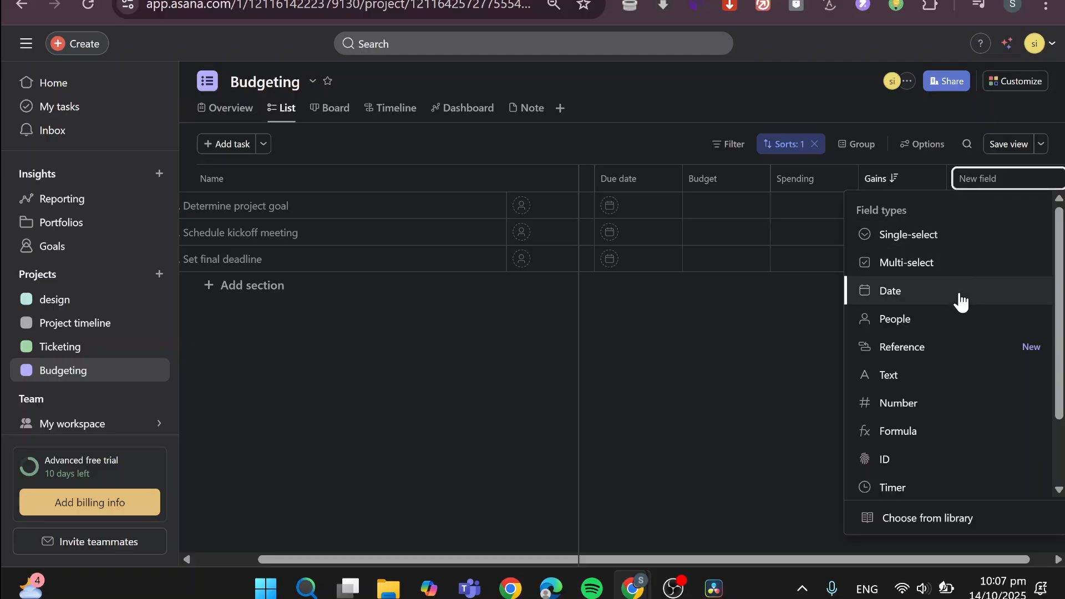
left_click(938, 430)
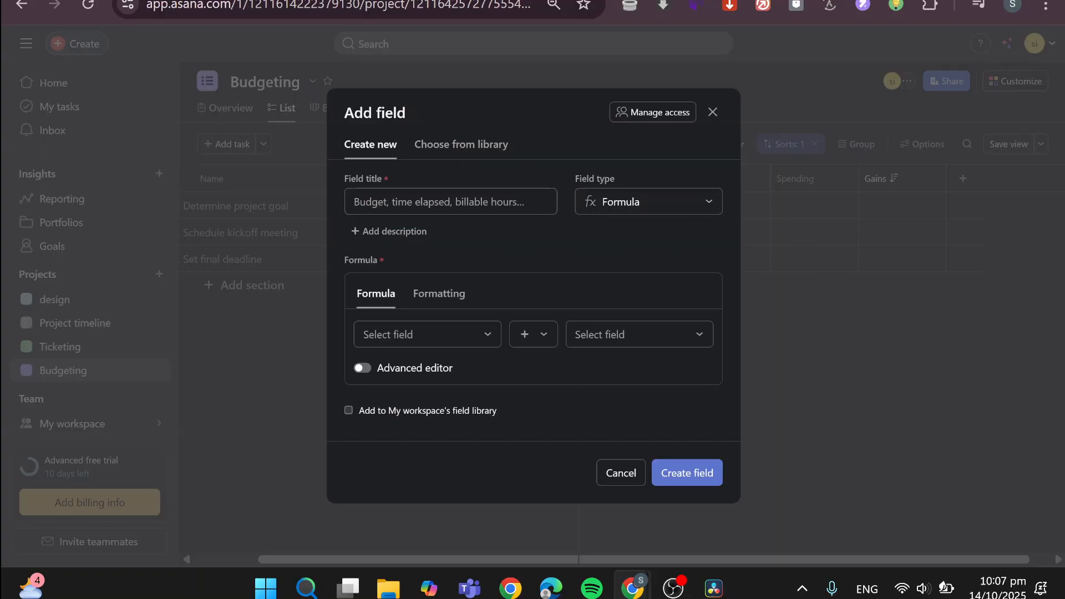
left_click(437, 203)
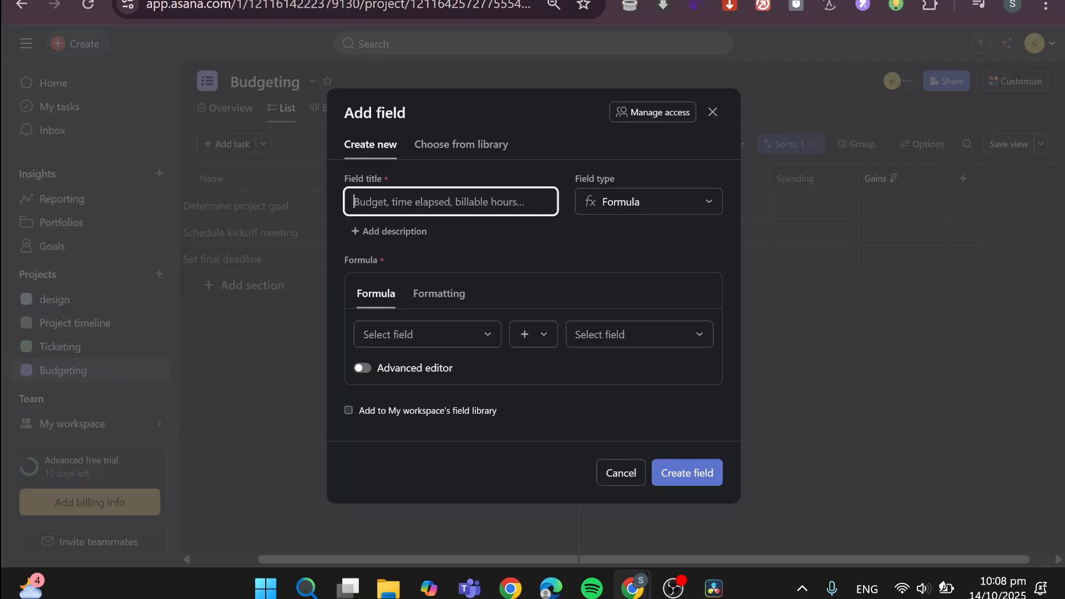
type("Total left")
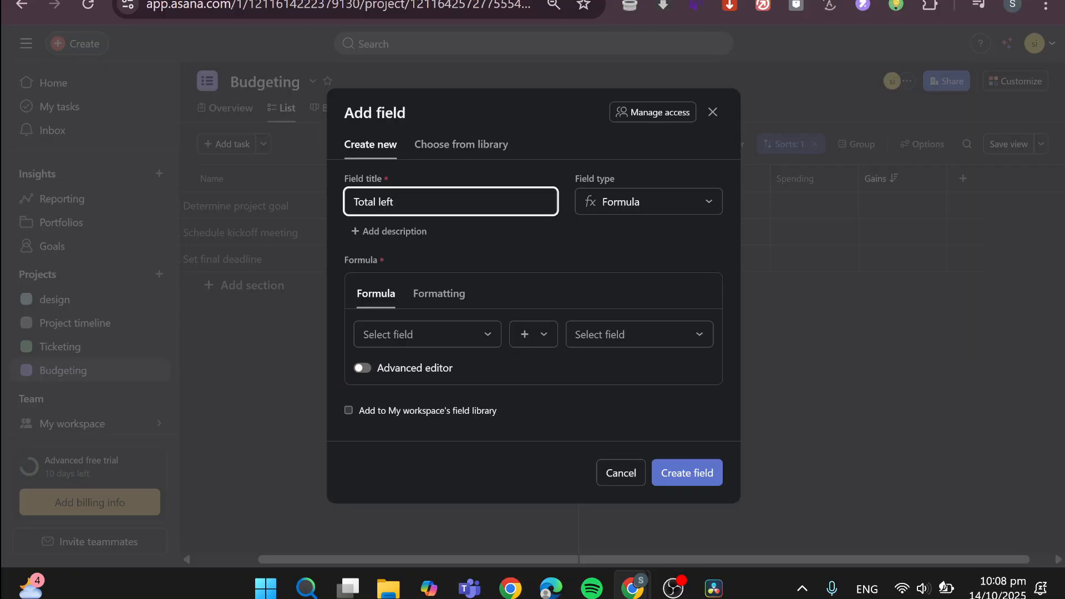
left_click(436, 337)
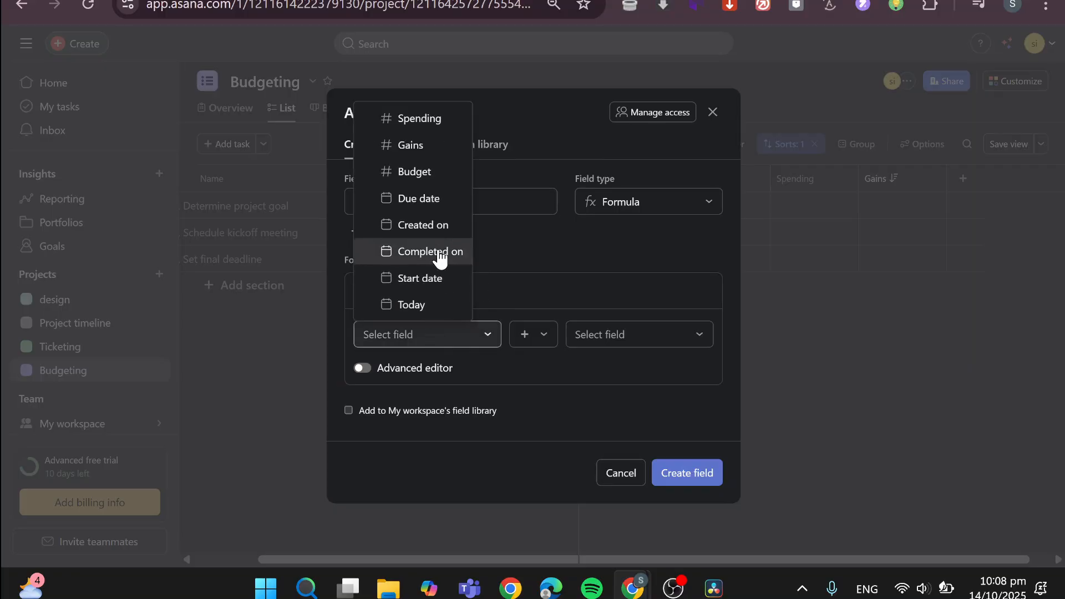
left_click(448, 177)
left_click(533, 334)
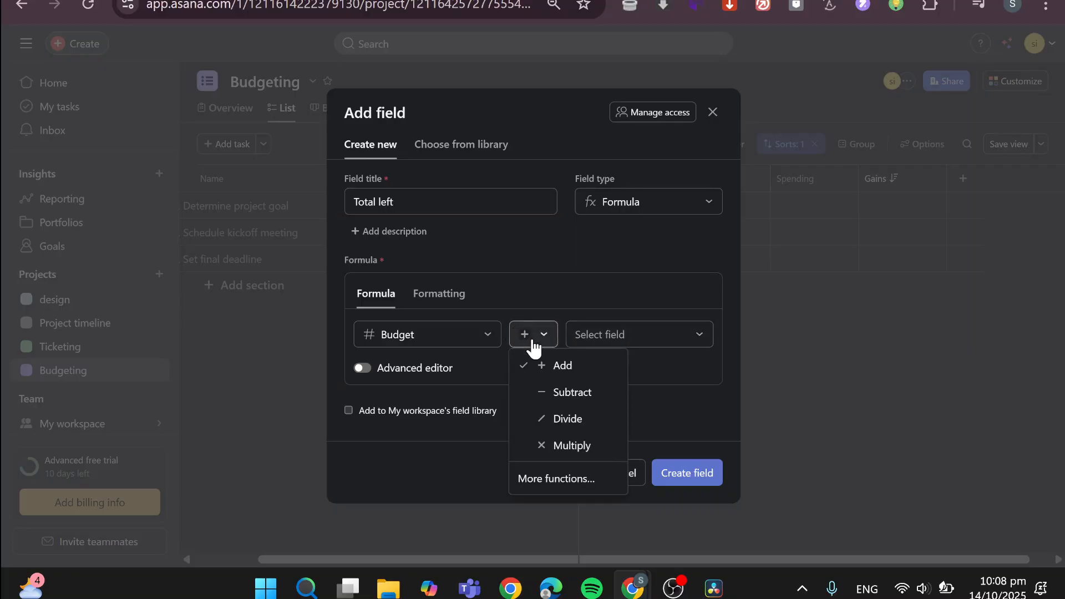
left_click(555, 390)
left_click(613, 339)
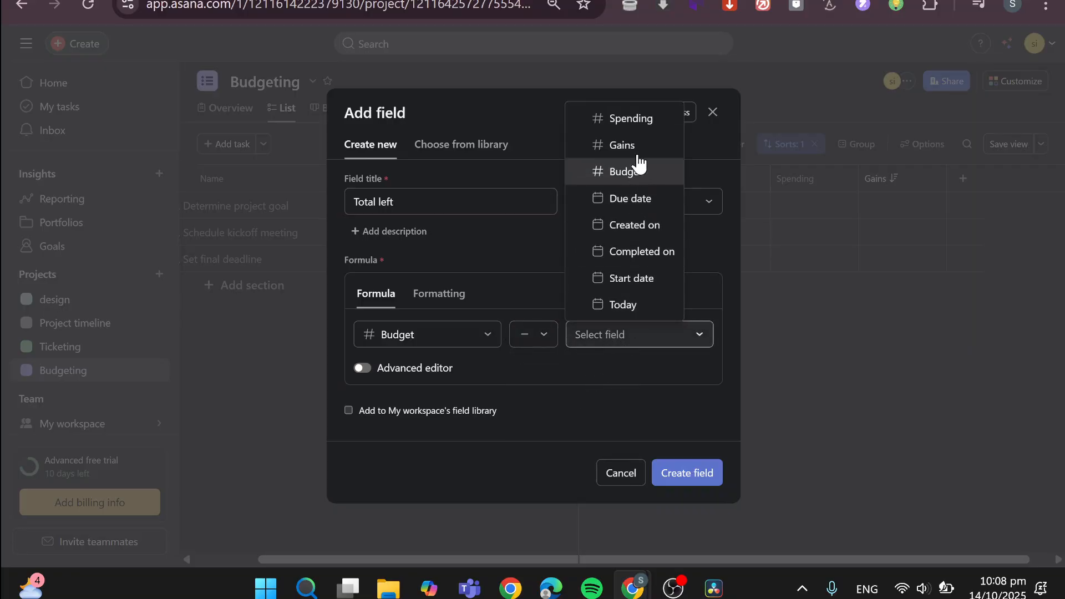
left_click(639, 119)
left_click(687, 473)
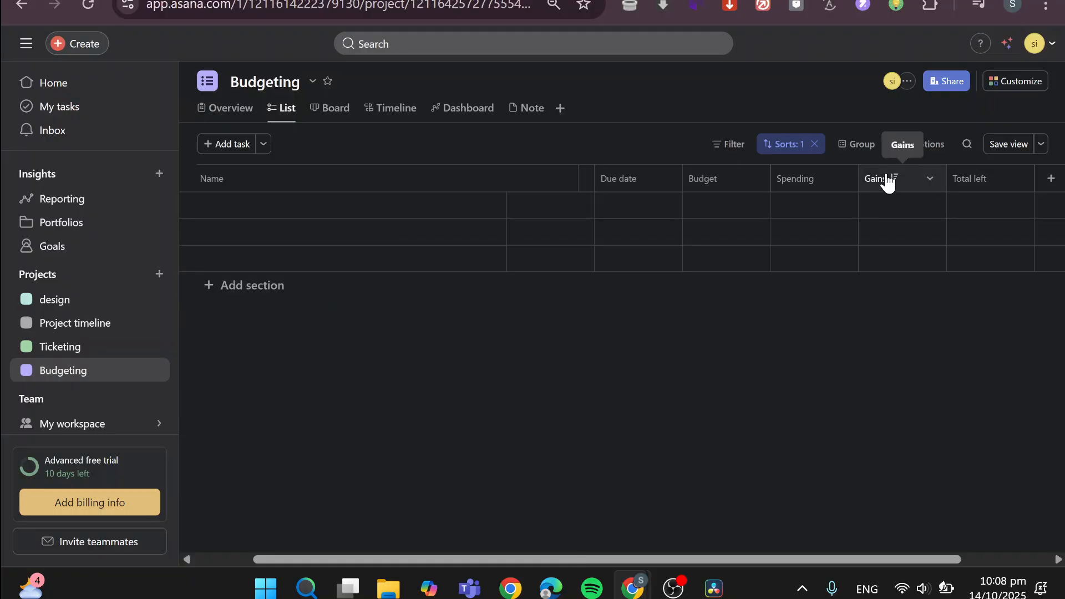
left_click(875, 187)
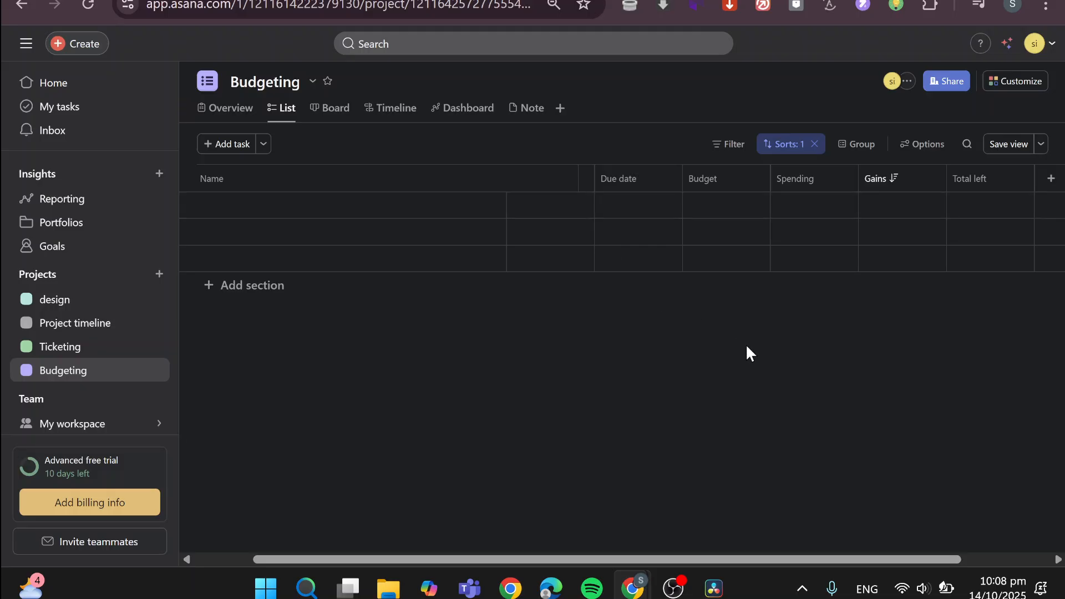
left_click_drag(658, 562, 471, 537)
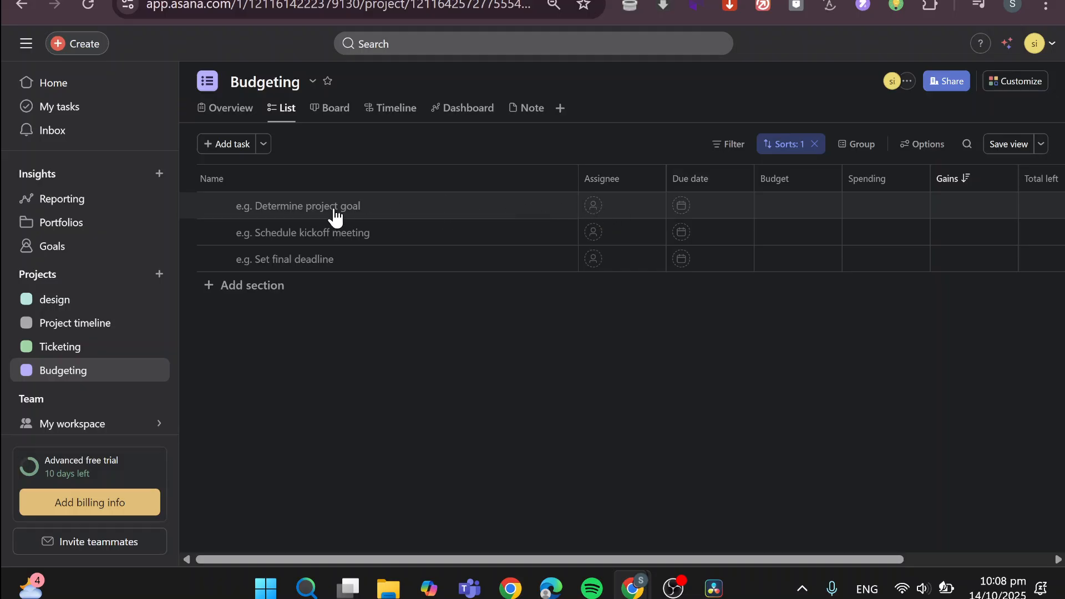
left_click(738, 178)
left_click(778, 410)
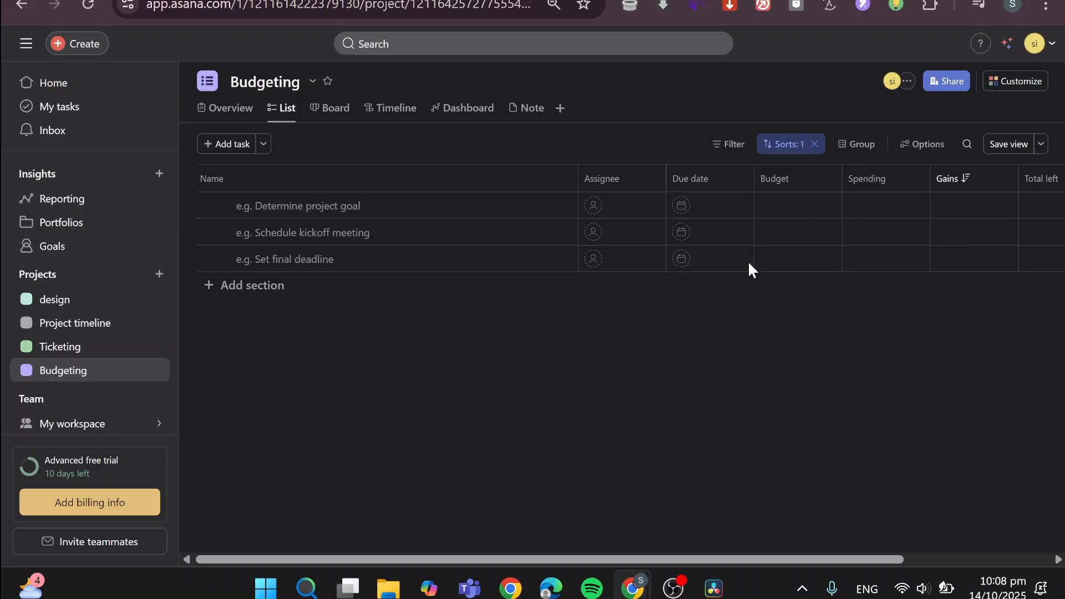
Start a task in the first row of the list with due date 10/14/25 and assign it to the account owner
left_click(682, 215)
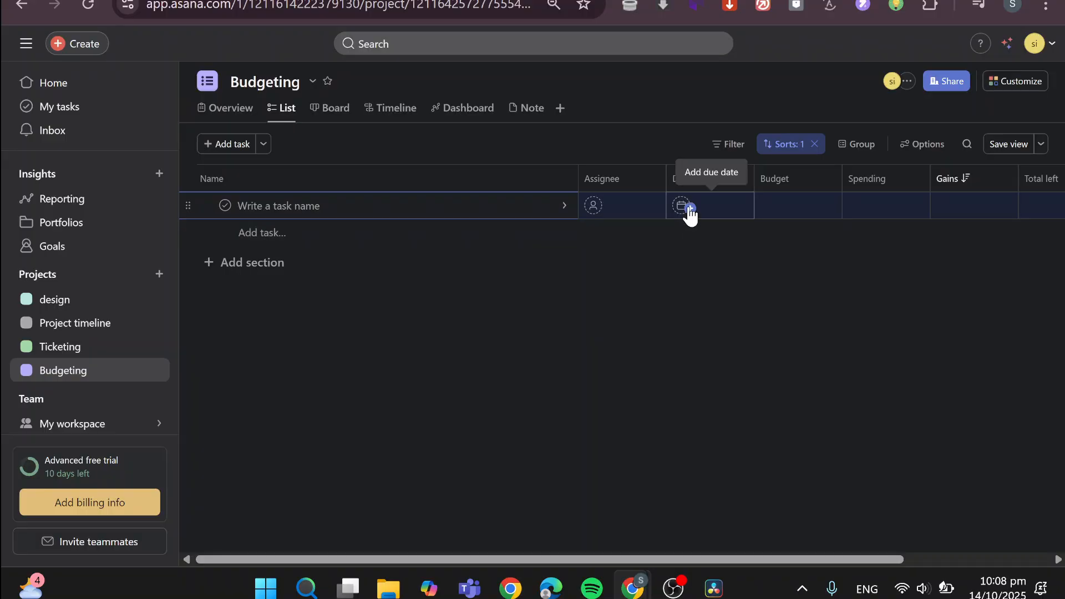
left_click(690, 210)
left_click(750, 367)
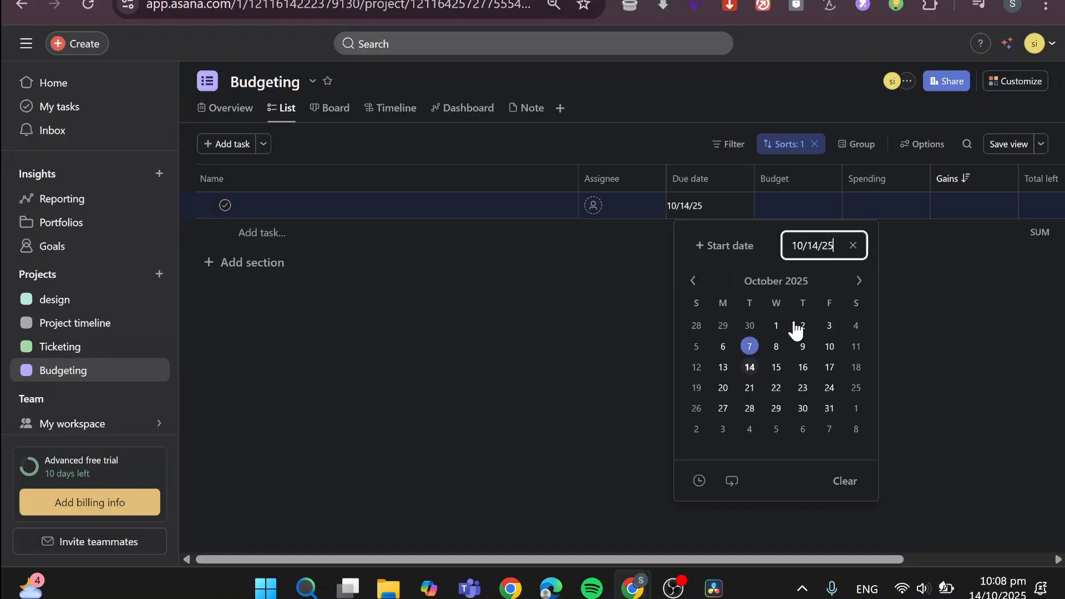
left_click(963, 334)
left_click(594, 210)
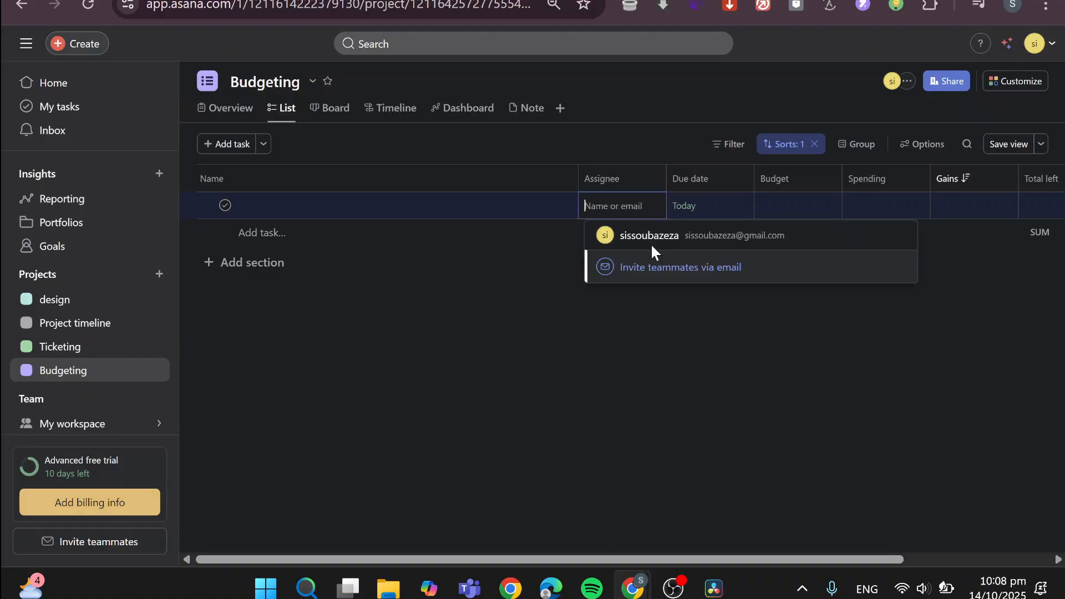
left_click(652, 244)
Name the new task in the first row Buying Material and close its details
left_click(311, 210)
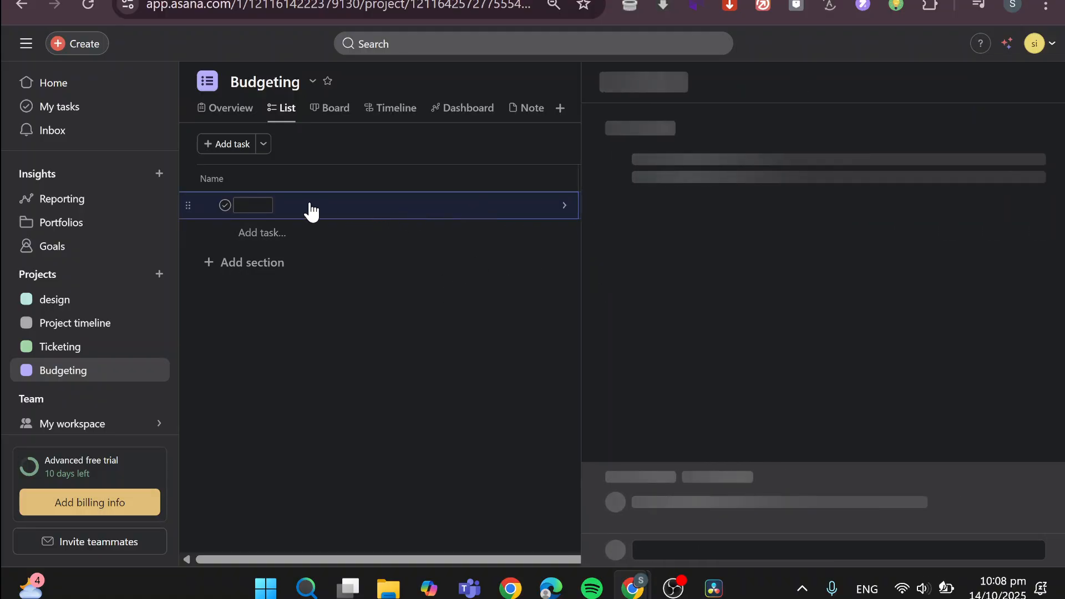
left_click(262, 206)
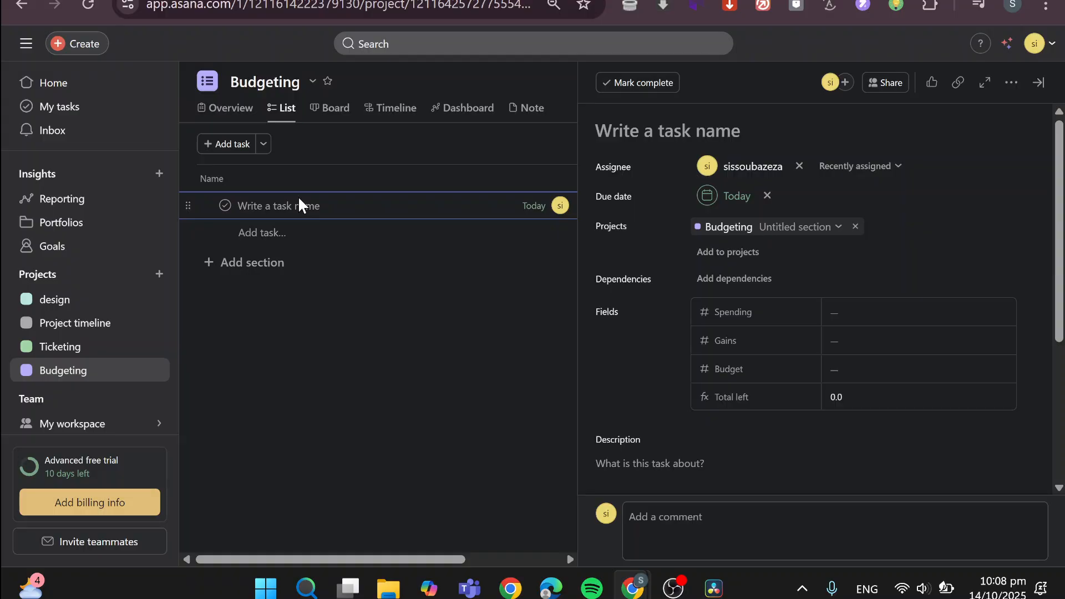
type("Buying")
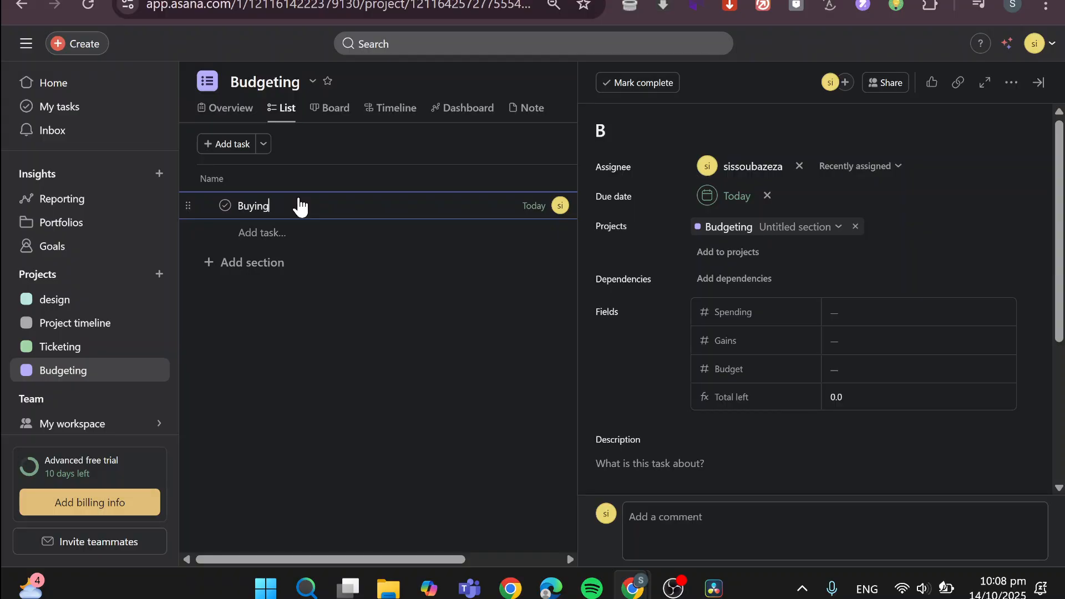
type(" Mater")
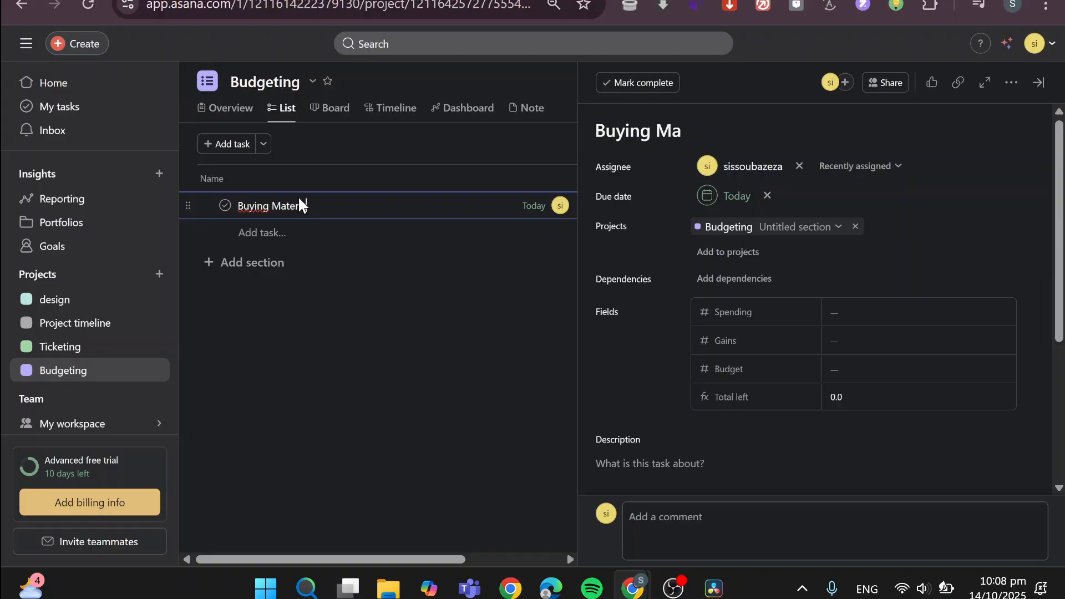
type("ial")
left_click(534, 428)
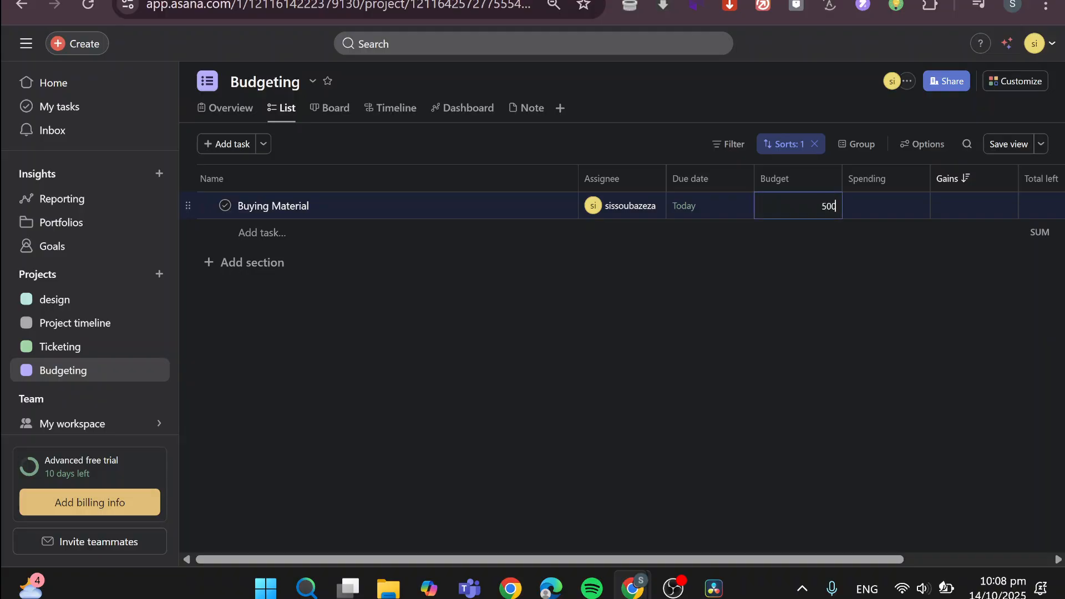
Set the Buying Material task's Budget to 5000 and its Spending to 3600
left_click(860, 252)
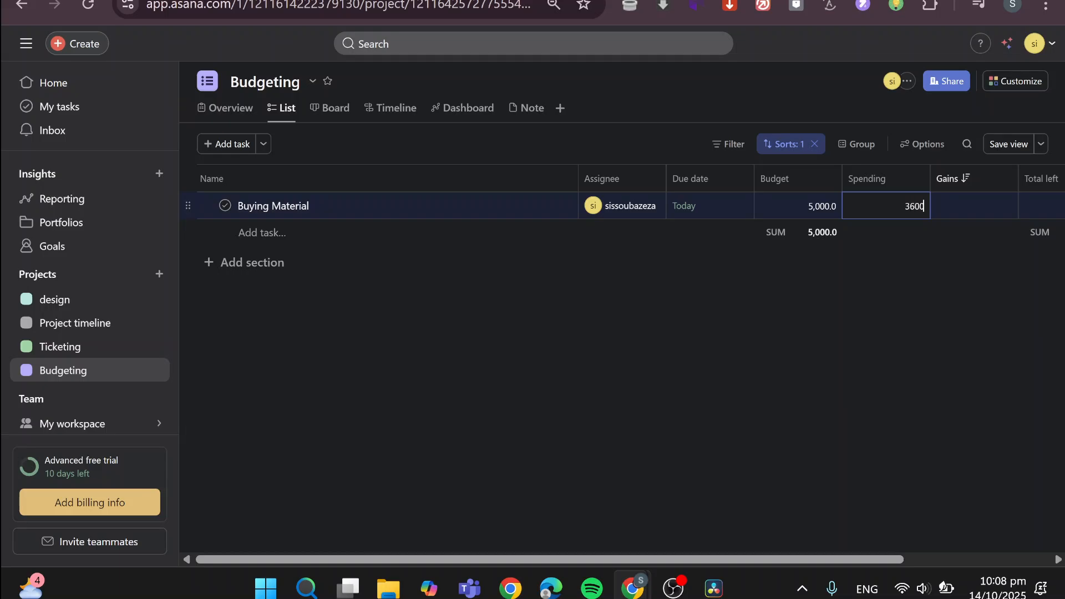
left_click(862, 443)
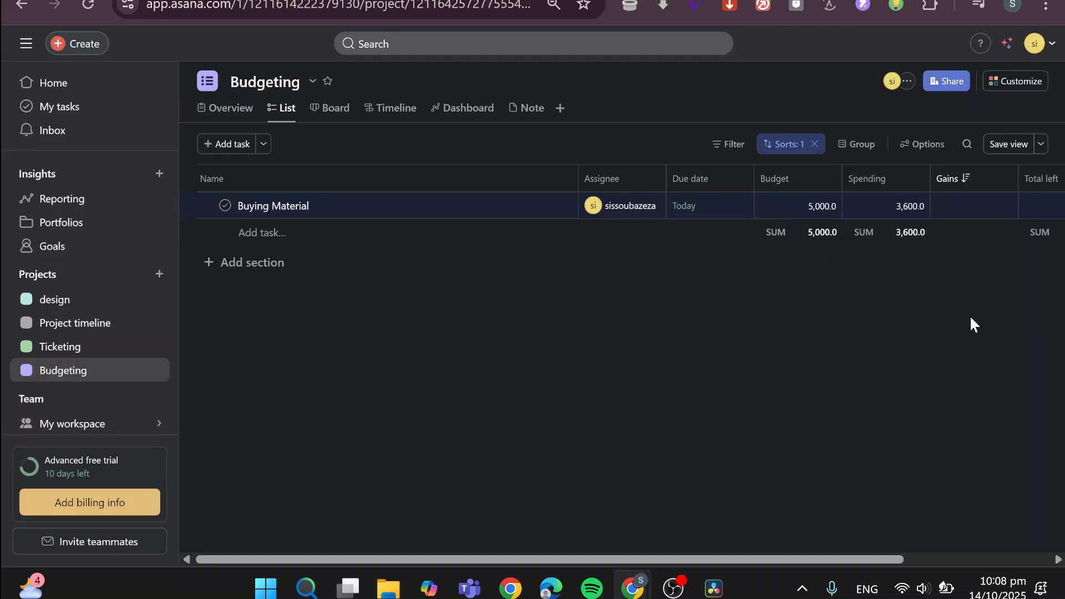
Move the Total left column directly before Gains in the Budgeting list
left_click_drag(863, 558, 929, 555)
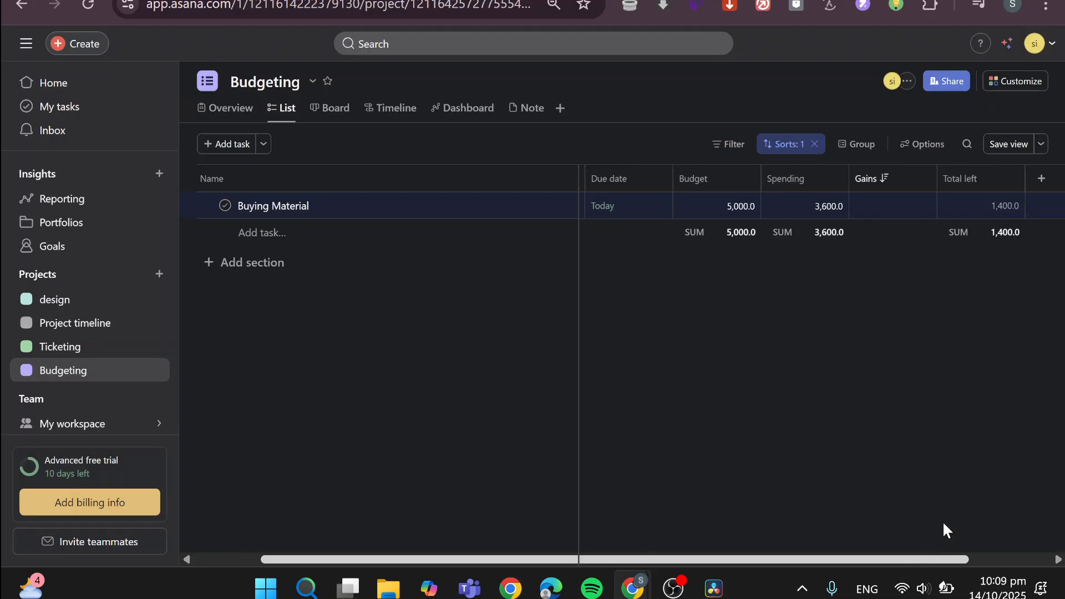
left_click_drag(949, 186, 858, 177)
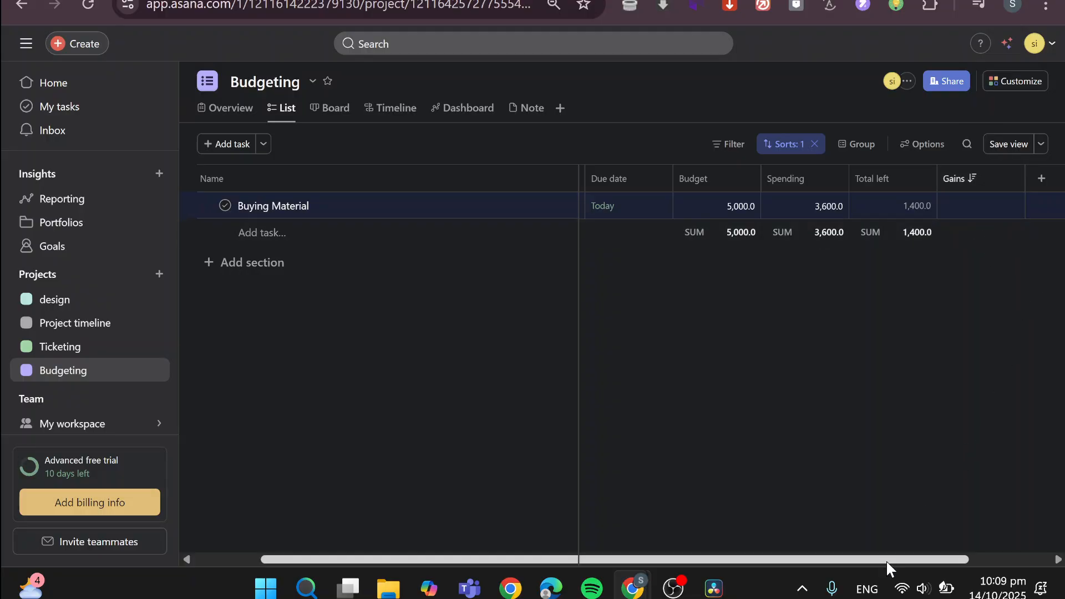
left_click_drag(881, 561, 781, 562)
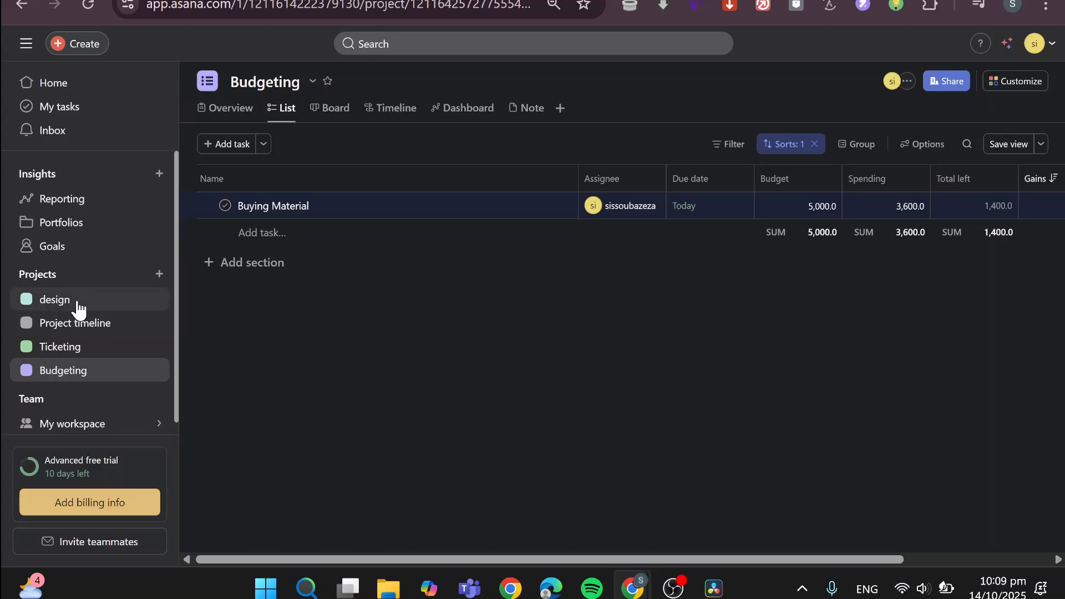
Open the design project and add a Number field titled Budget to its task list
left_click(105, 299)
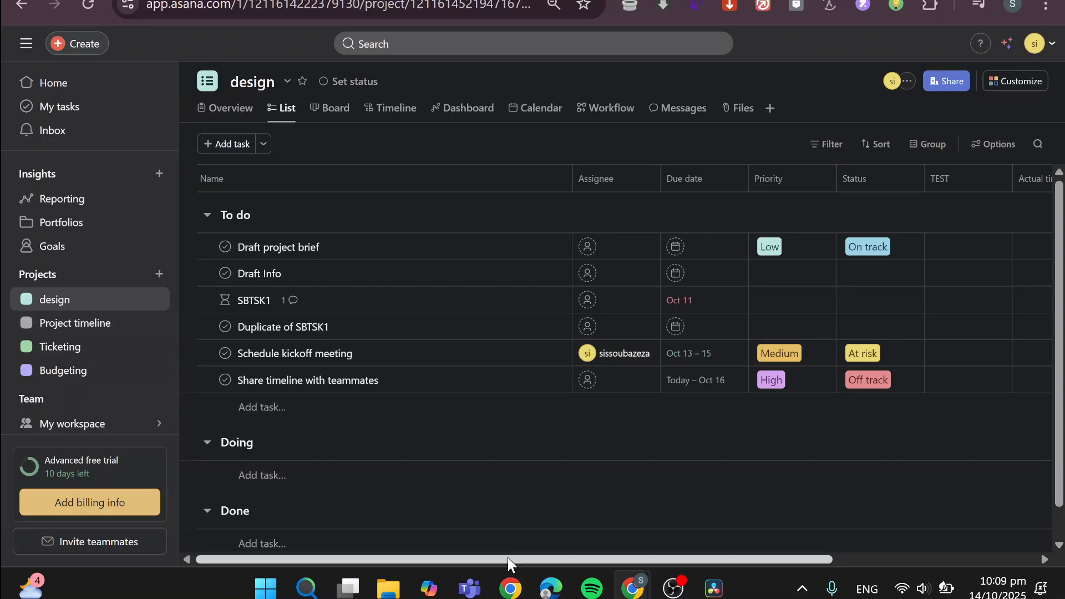
left_click_drag(508, 559, 778, 565)
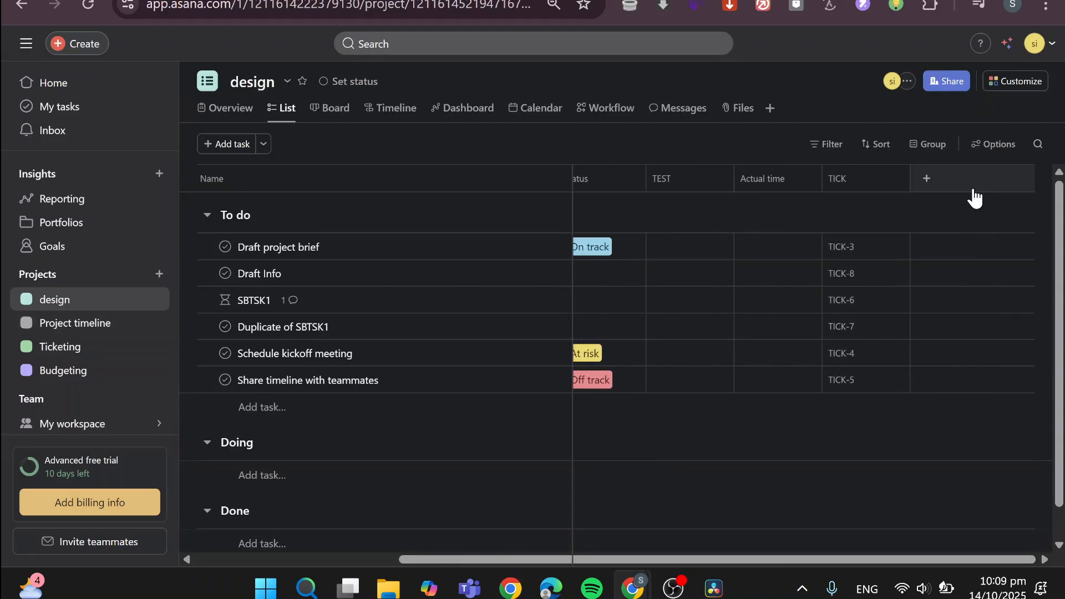
left_click(928, 181)
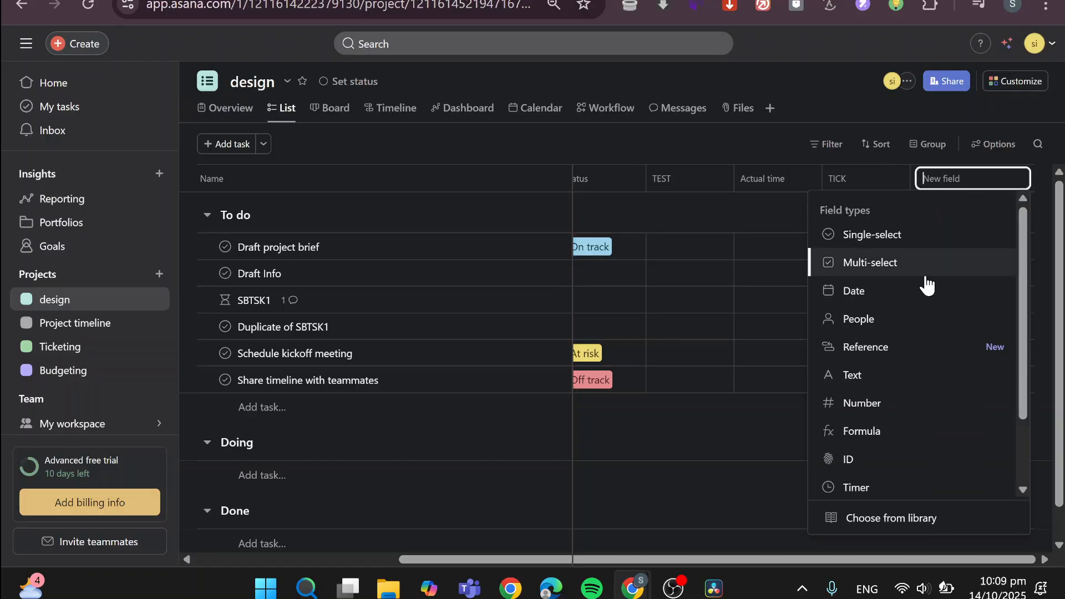
left_click(924, 404)
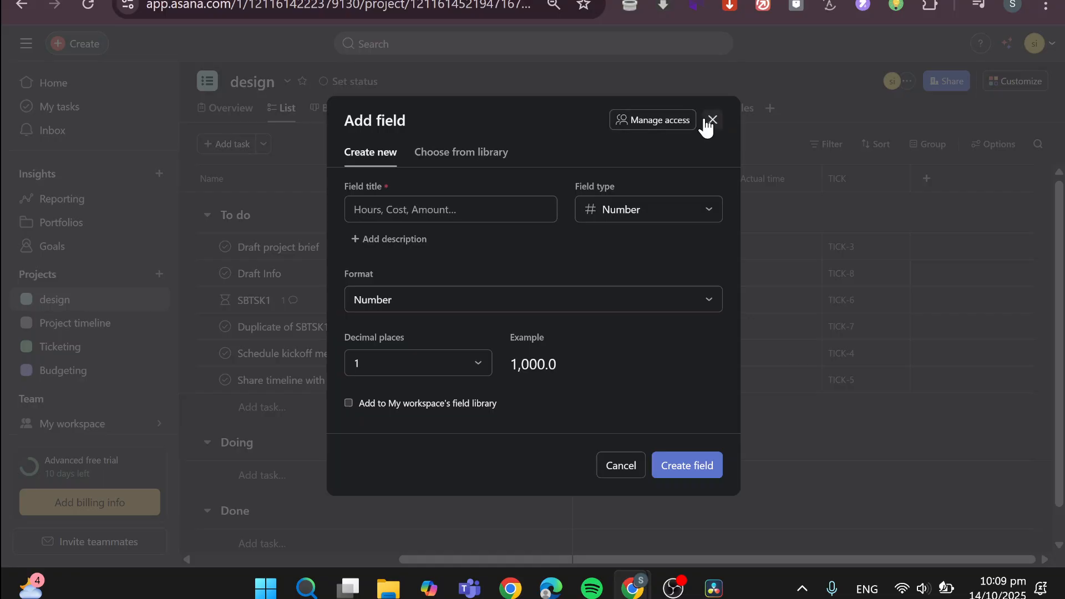
left_click(451, 209)
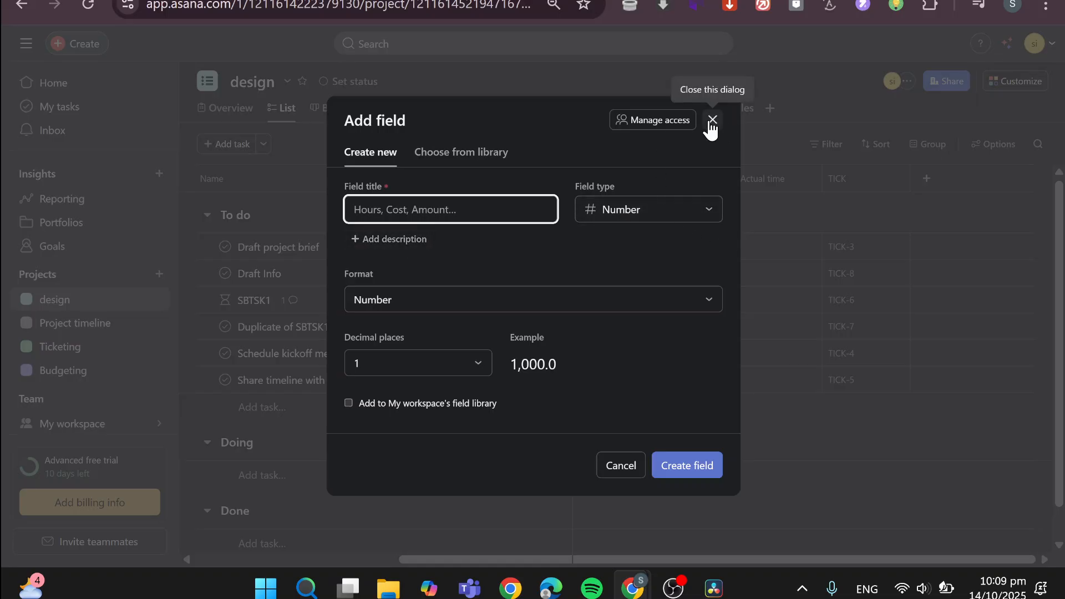
type("Budget")
left_click(692, 476)
Add a Number field titled Spendings to the design project's task list
left_click(1016, 182)
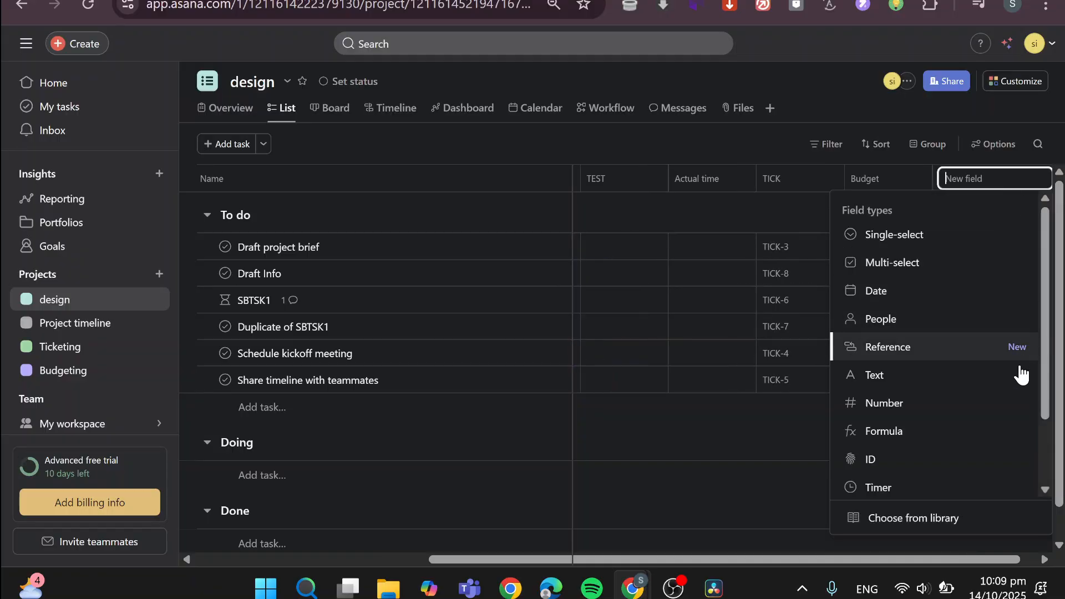
left_click(952, 404)
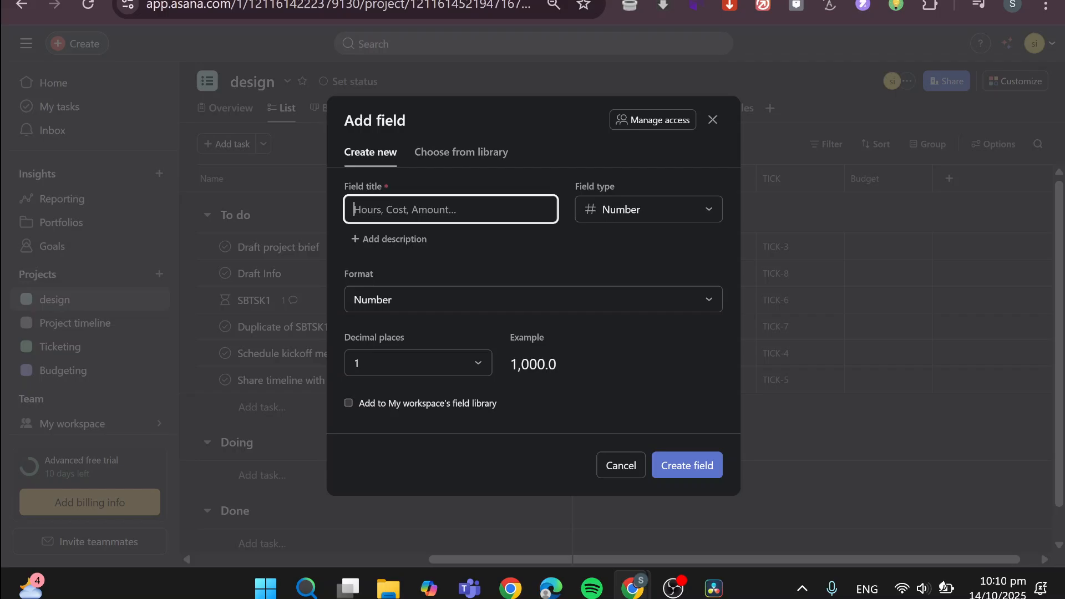
type("Spendings")
left_click(703, 466)
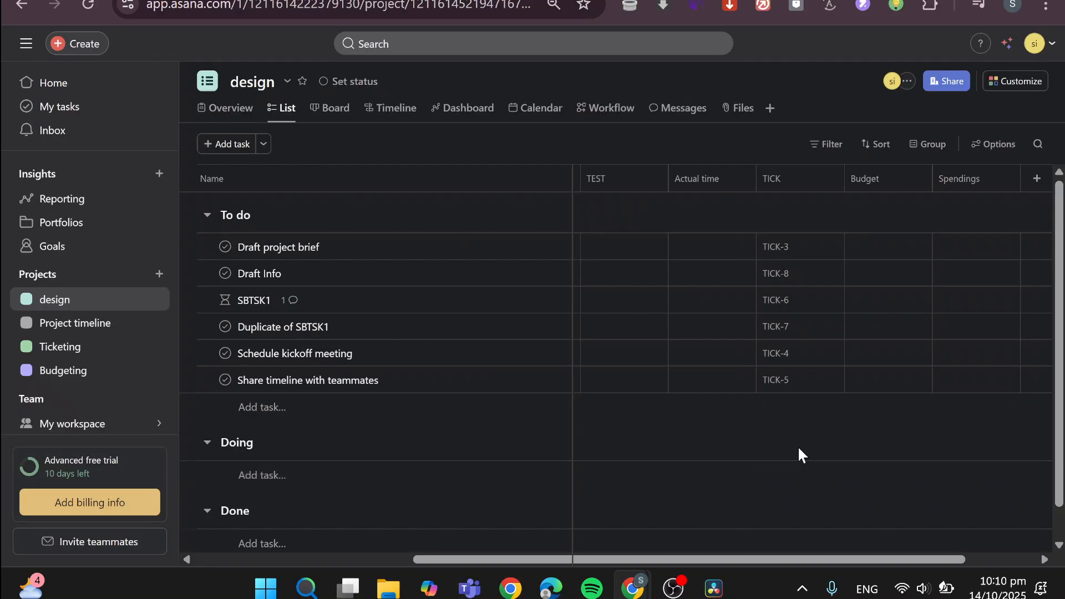
Add a Number field titled Gains after the Spendings column in the design project
left_click(1037, 179)
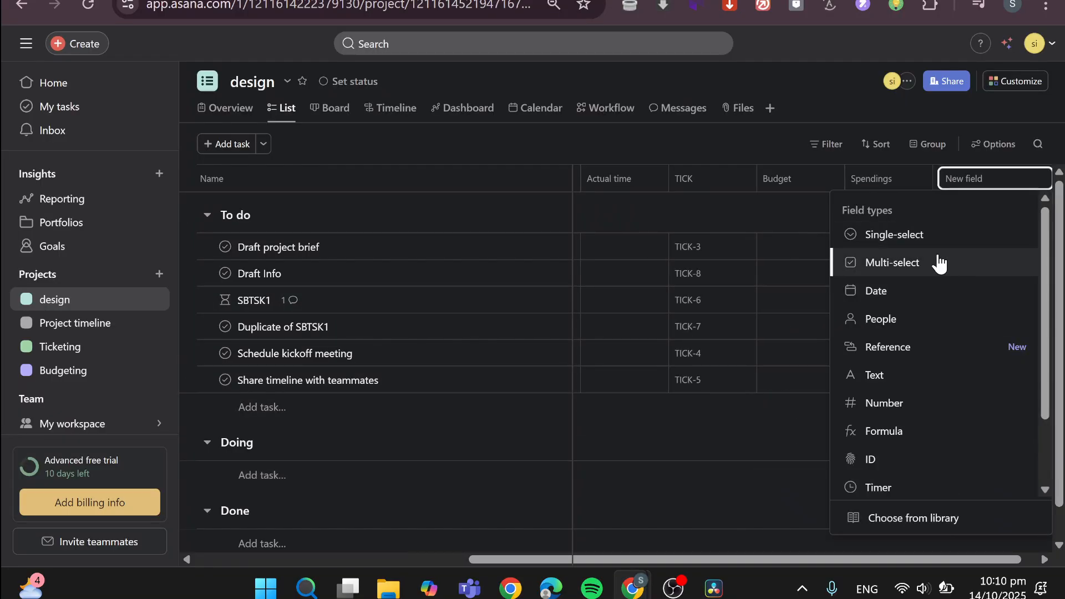
left_click(944, 401)
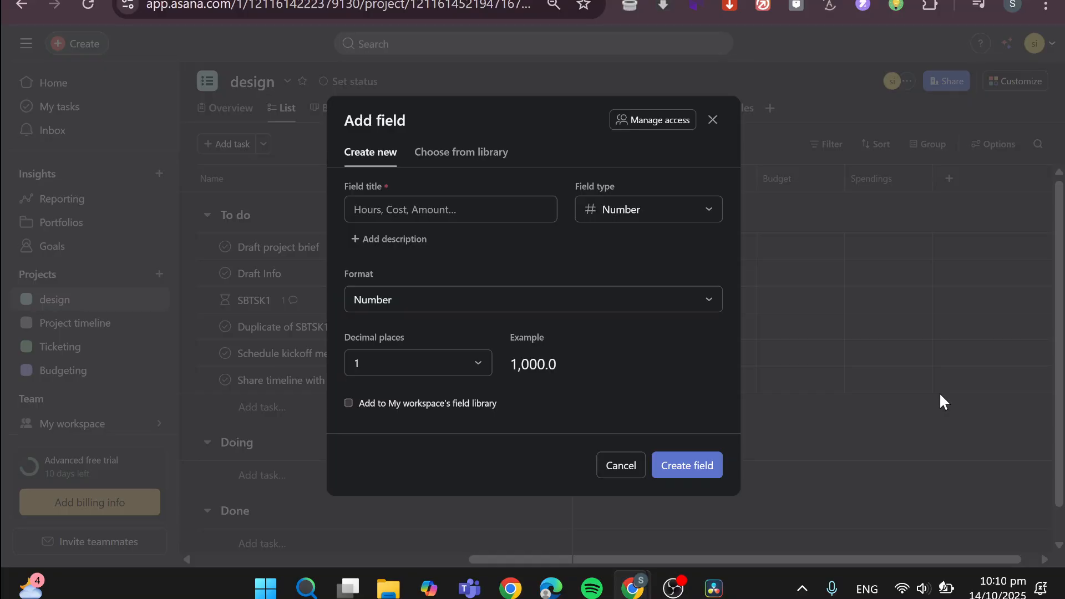
left_click(361, 188)
type("G")
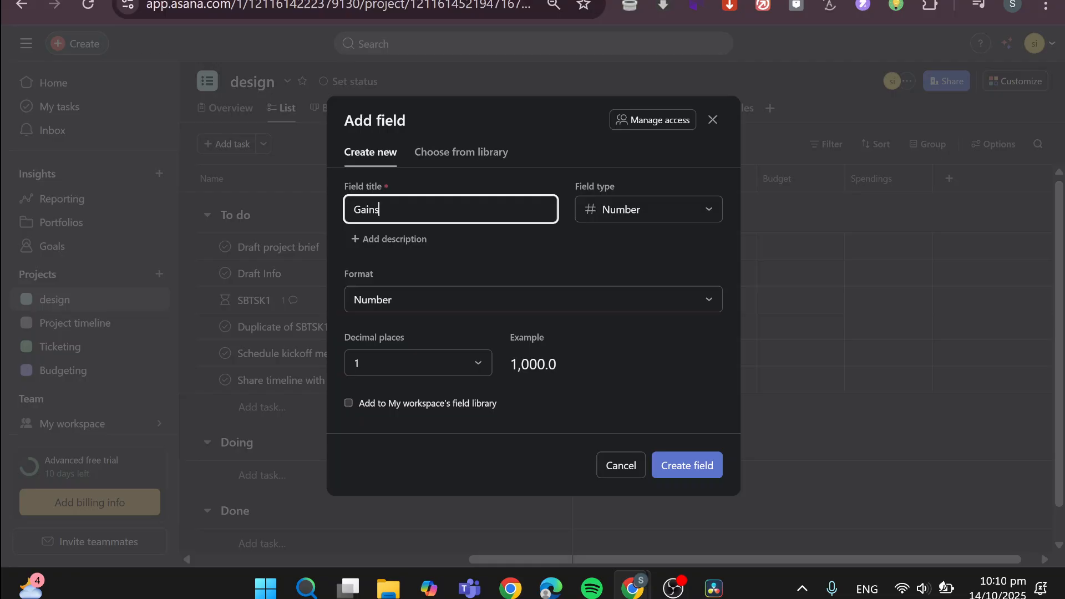
type("ains")
left_click(671, 466)
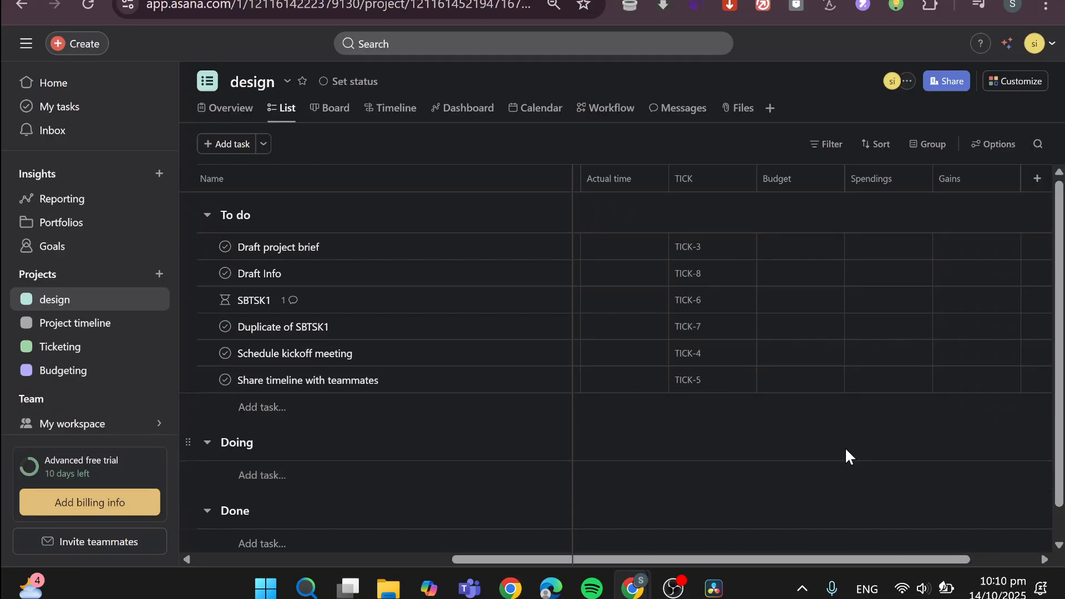
Remove the Gains Number field from the design project
left_click(976, 186)
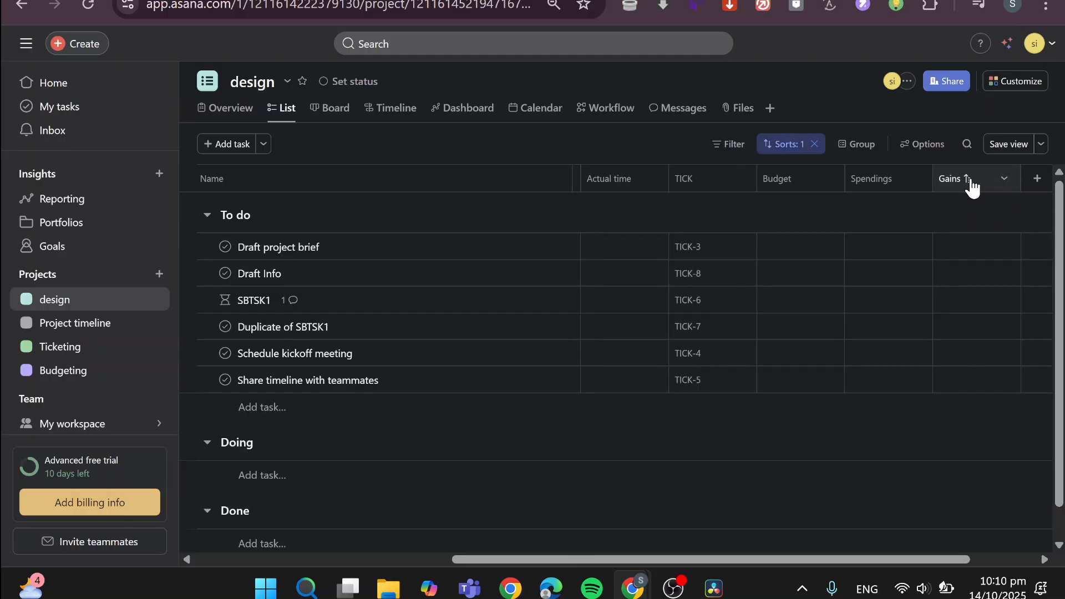
left_click(972, 188)
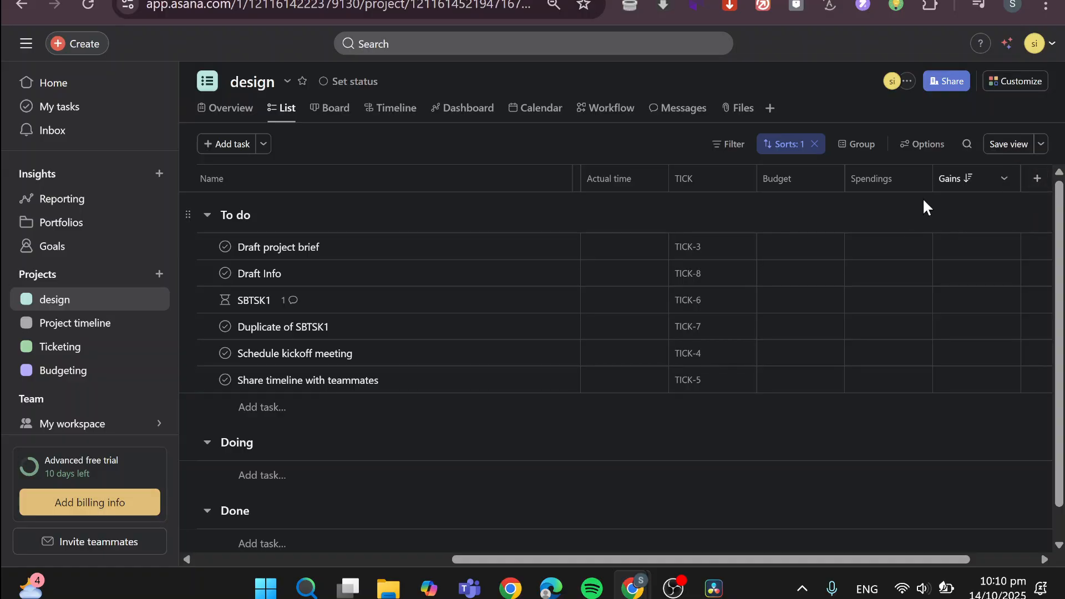
left_click(1005, 180)
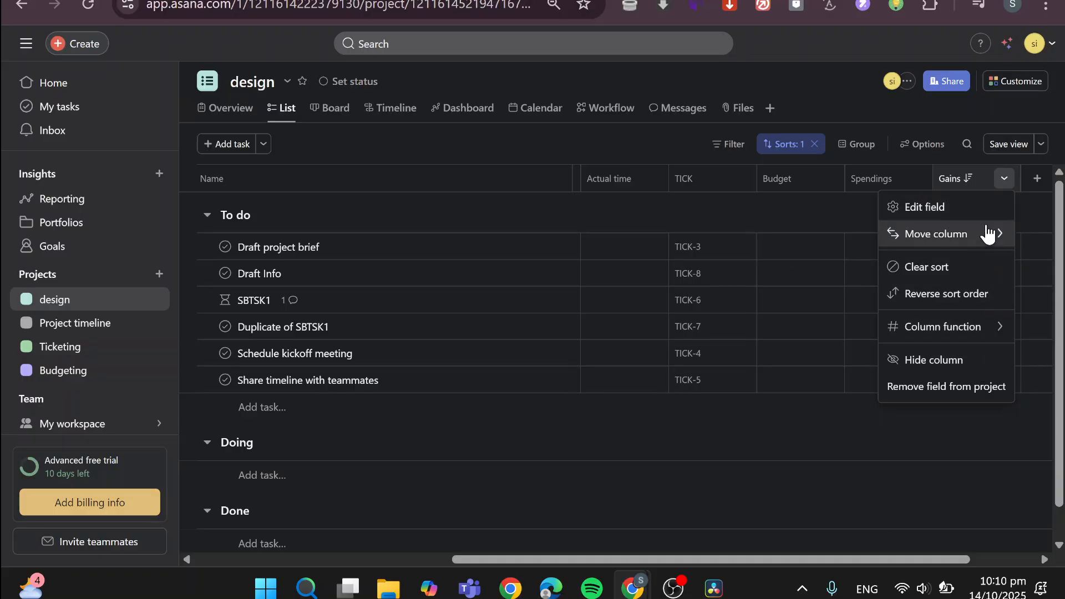
left_click(984, 390)
left_click(671, 355)
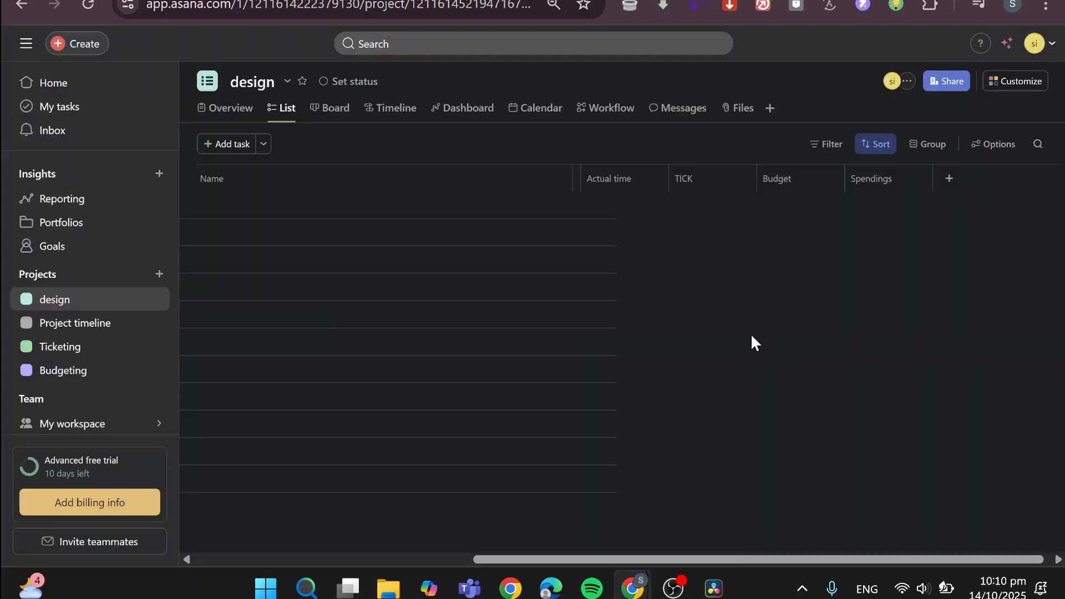
Add a Formula field titled Gains to the design project that subtracts Spendings from Budget
left_click(956, 180)
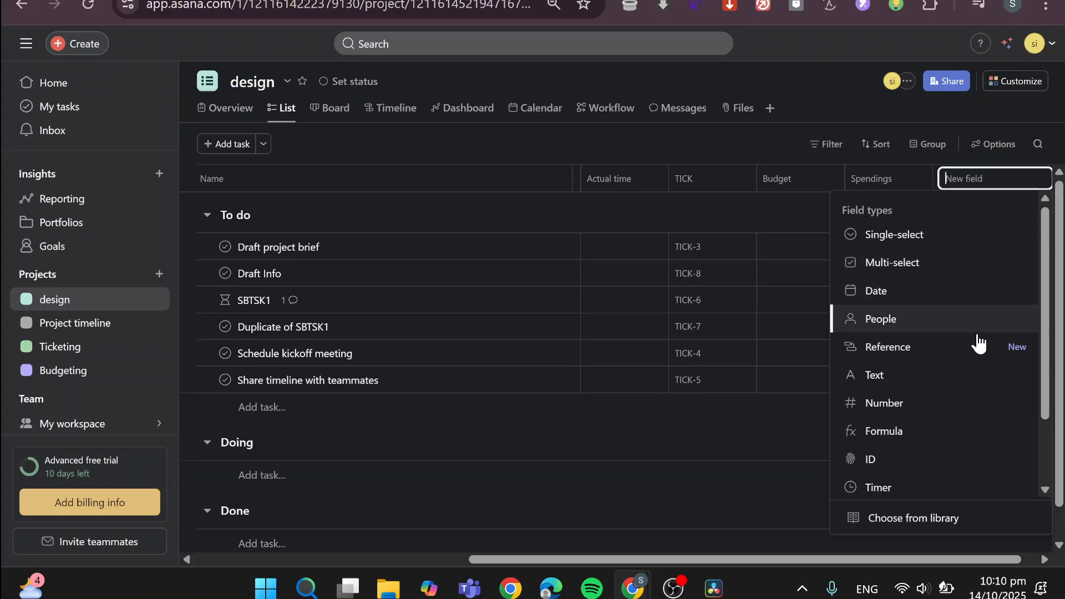
left_click(969, 436)
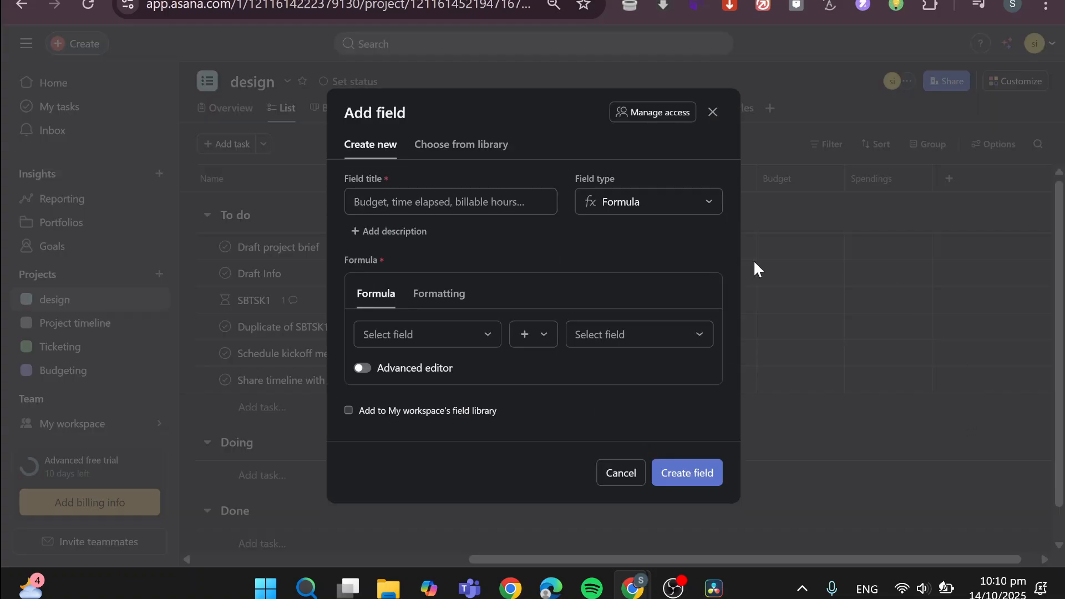
type("Gains")
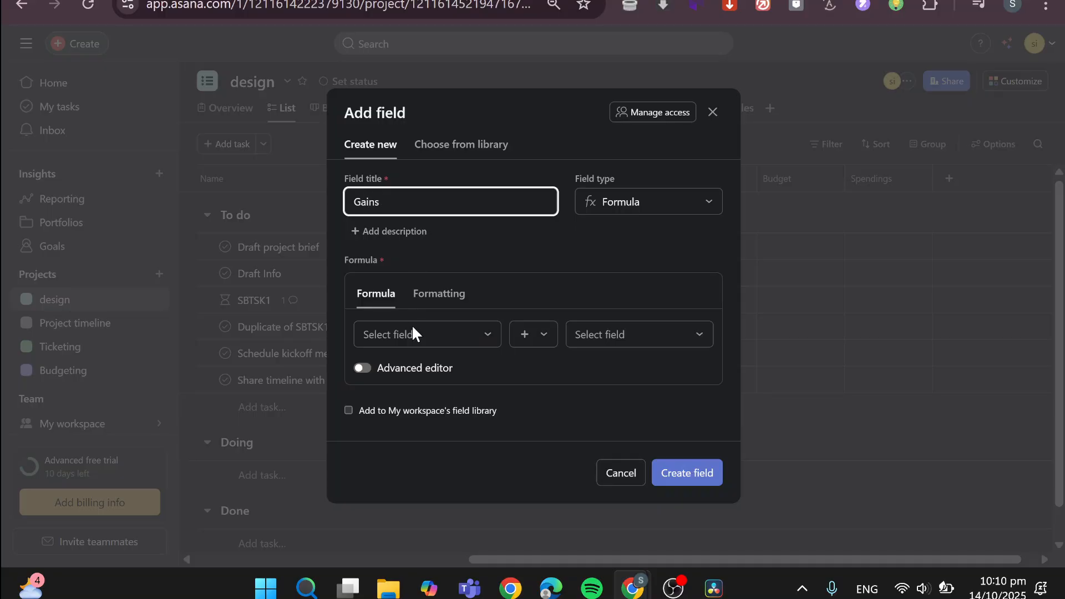
left_click(415, 335)
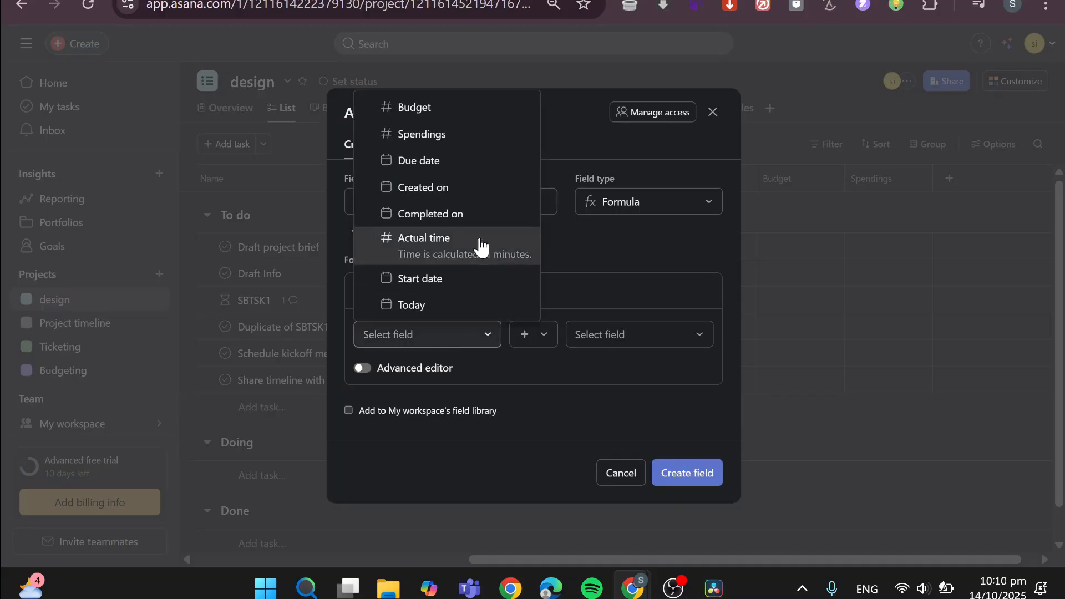
left_click(499, 114)
left_click(530, 338)
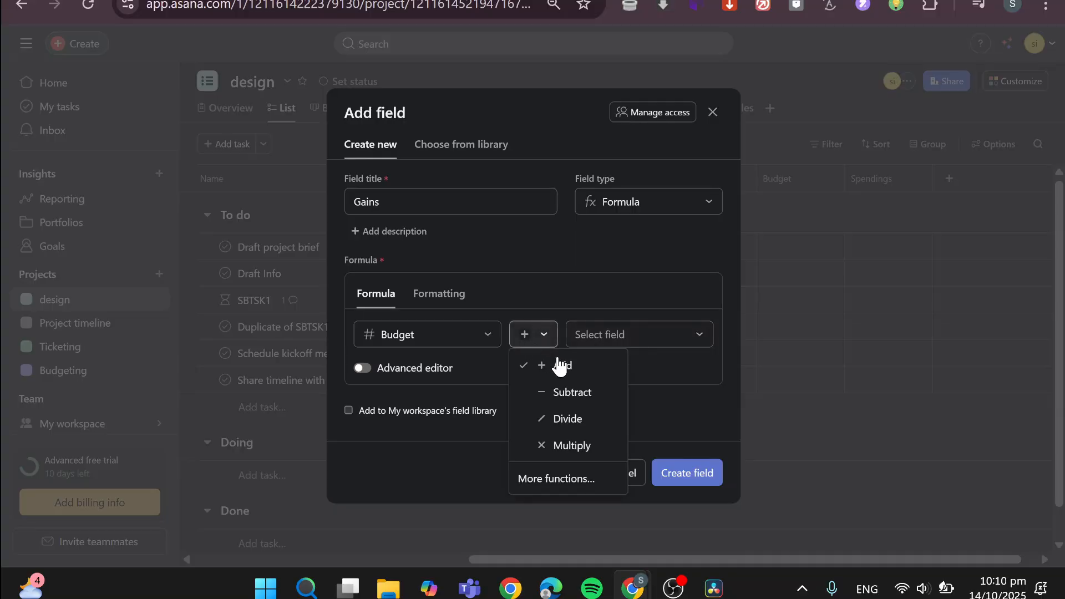
left_click(567, 390)
left_click(641, 344)
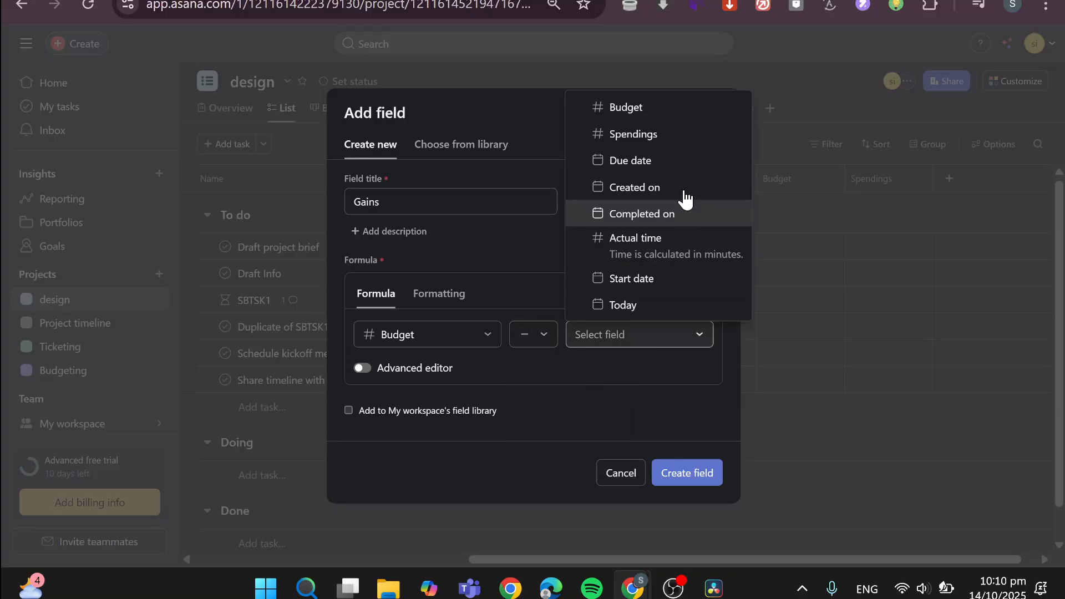
left_click(704, 135)
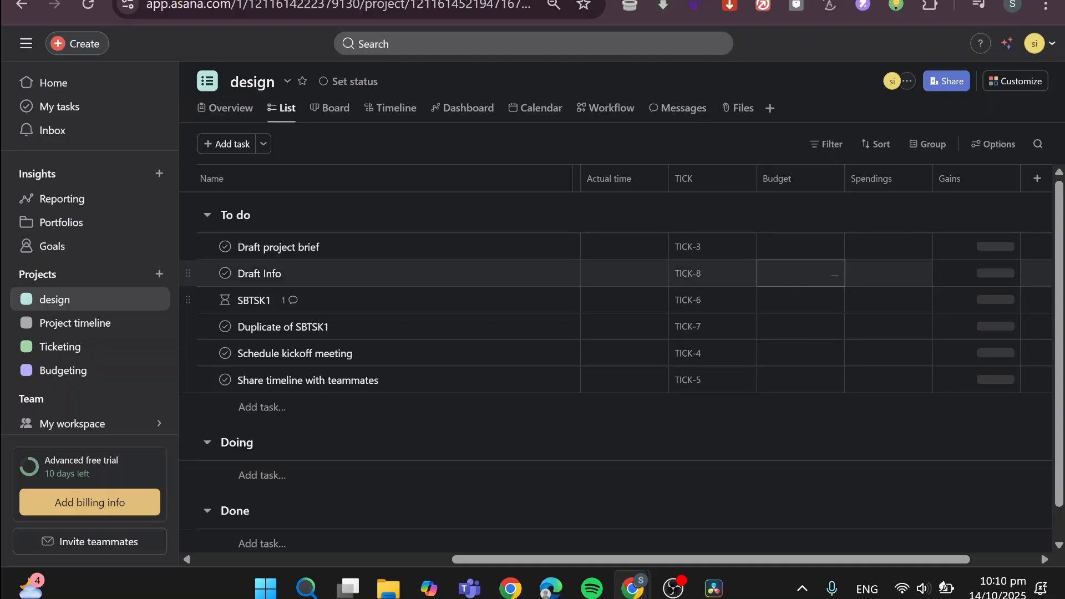
Set the Draft project brief task's Budget to 6000 and its Spendings to 590
left_click(835, 245)
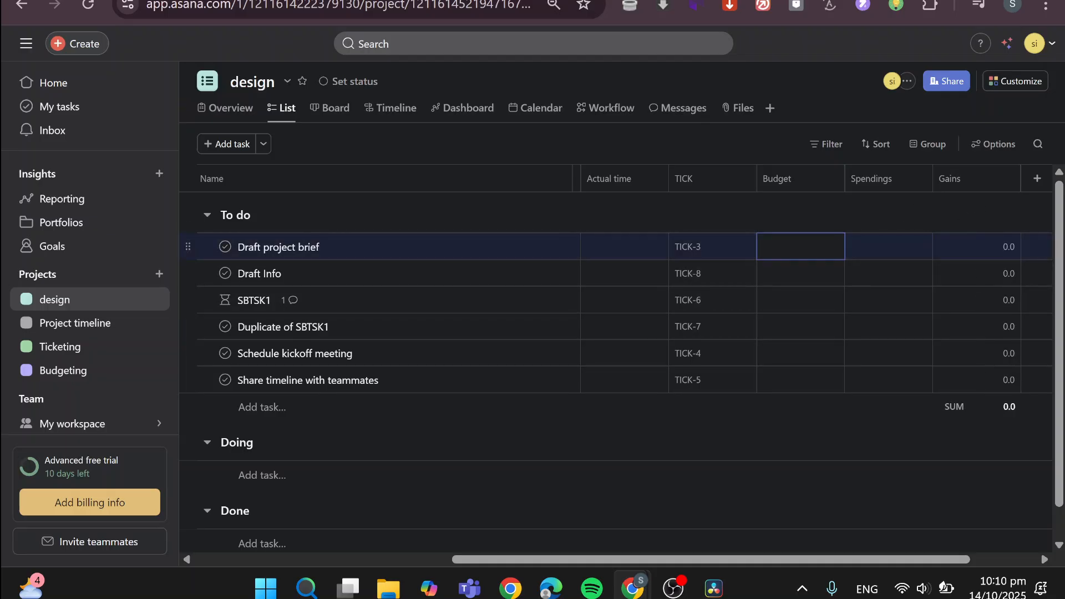
type("^")
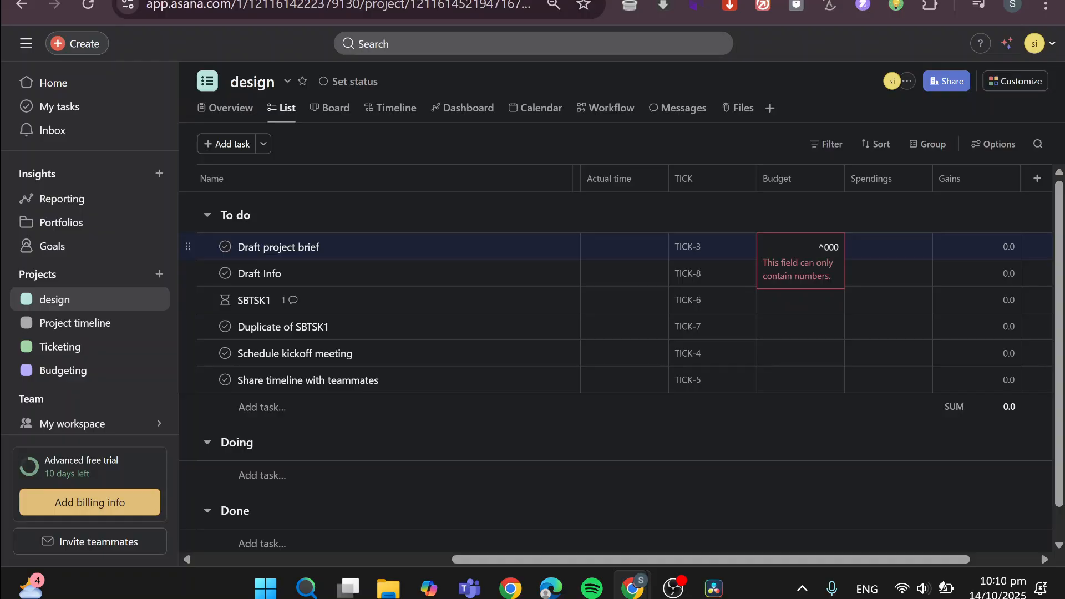
key("Escape")
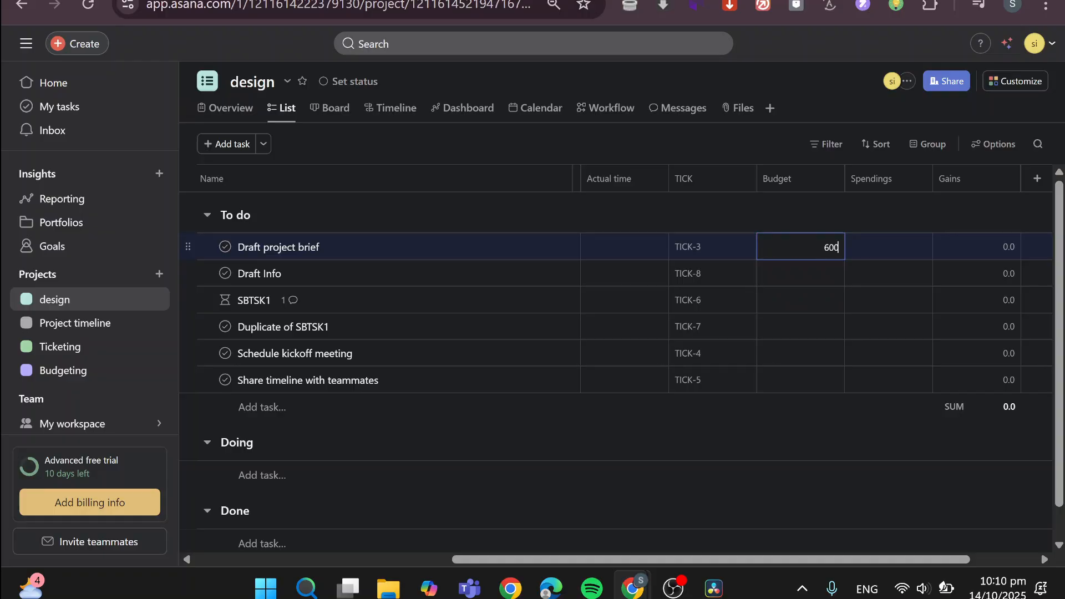
key("Return")
left_click(889, 246)
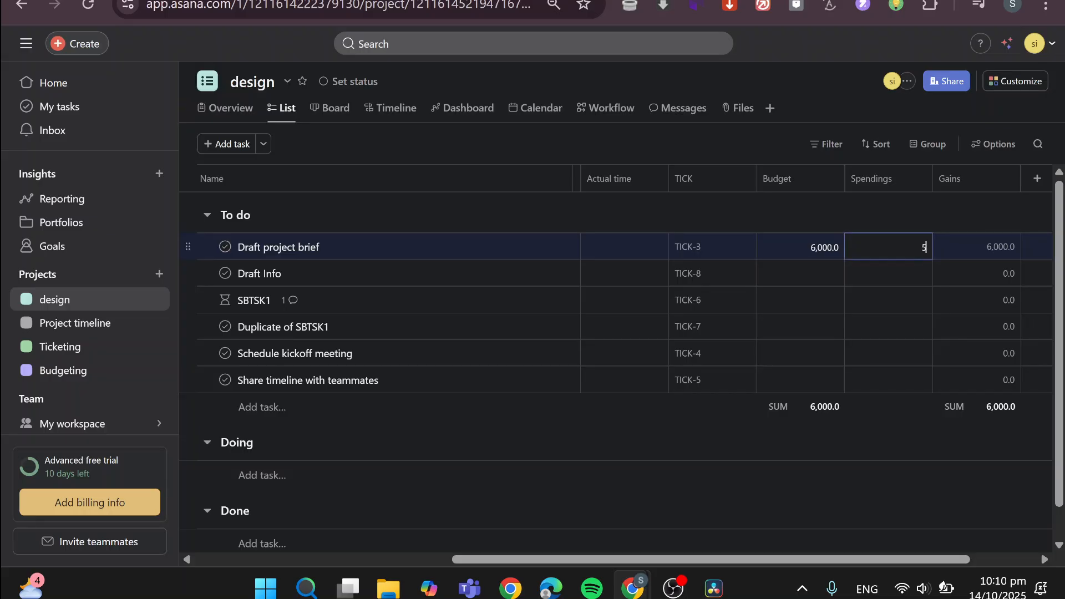
key("Return")
left_click(998, 247)
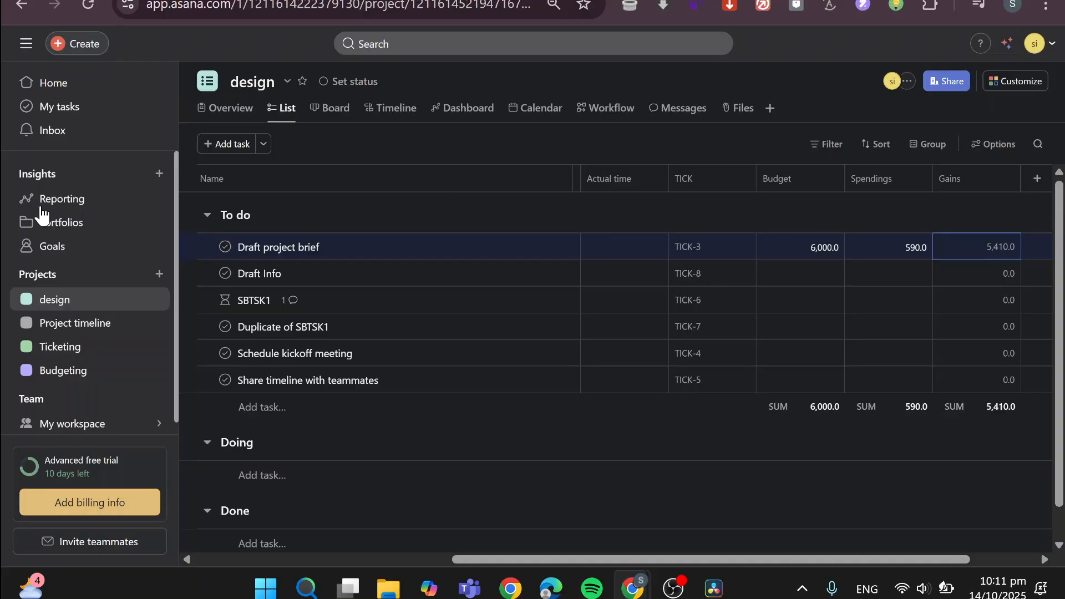
Go to the Home page to view the upcoming tasks
left_click(83, 86)
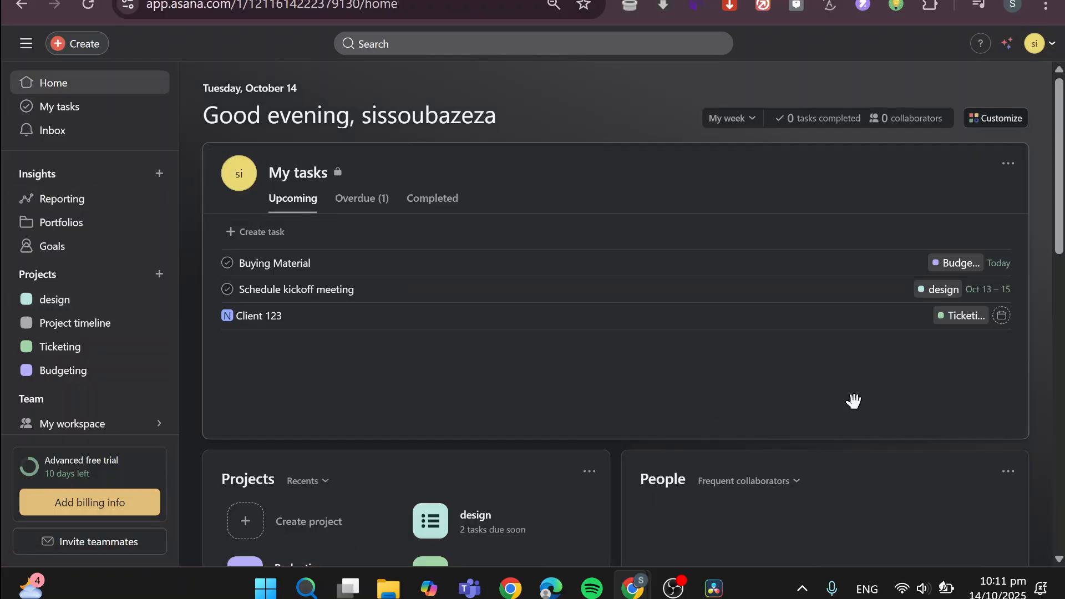